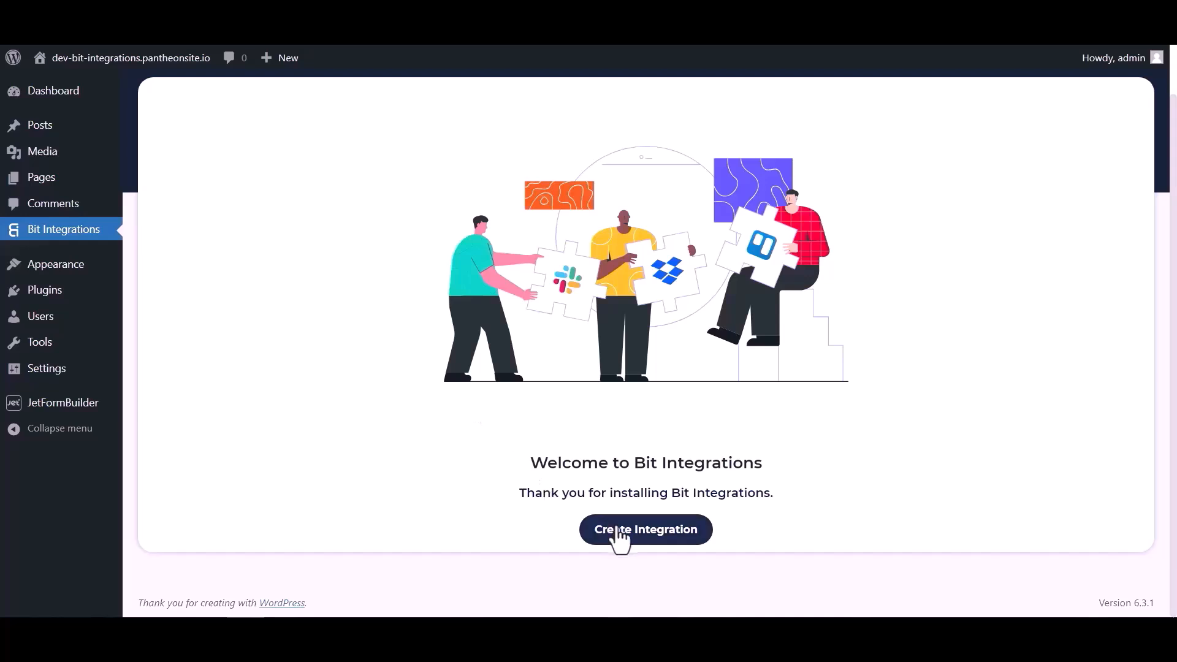
Step: Search the triggers for "jet" and select JetForm Builder as the trigger of the new integration
left_click(439, 153)
type("jet")
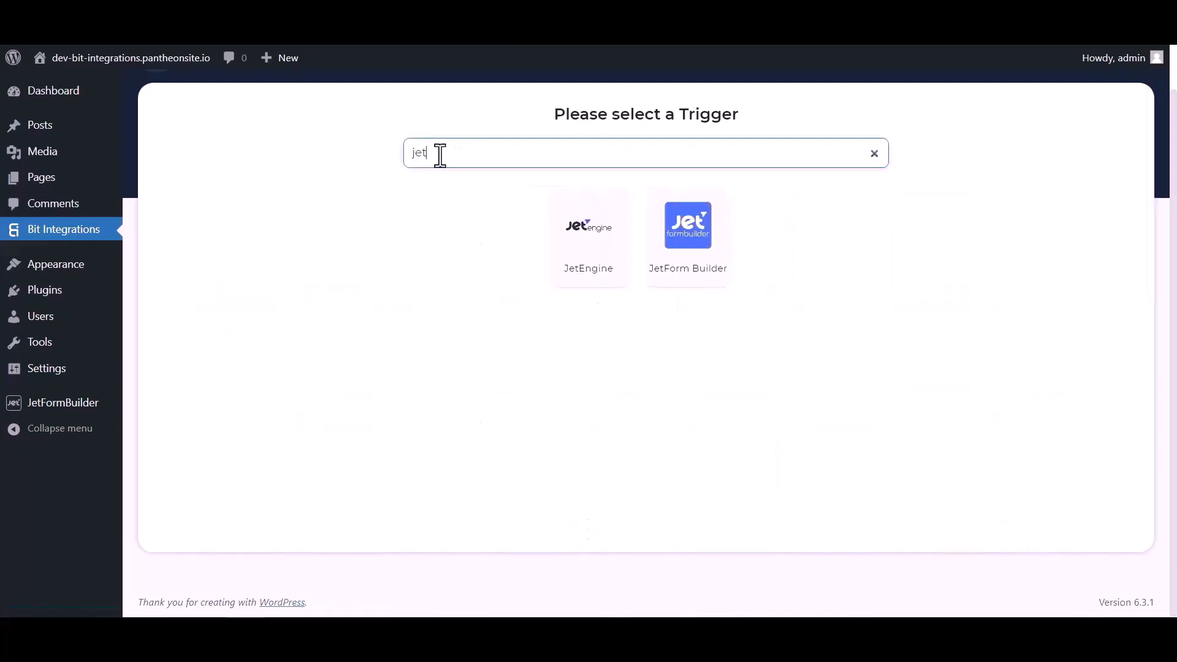
left_click(689, 260)
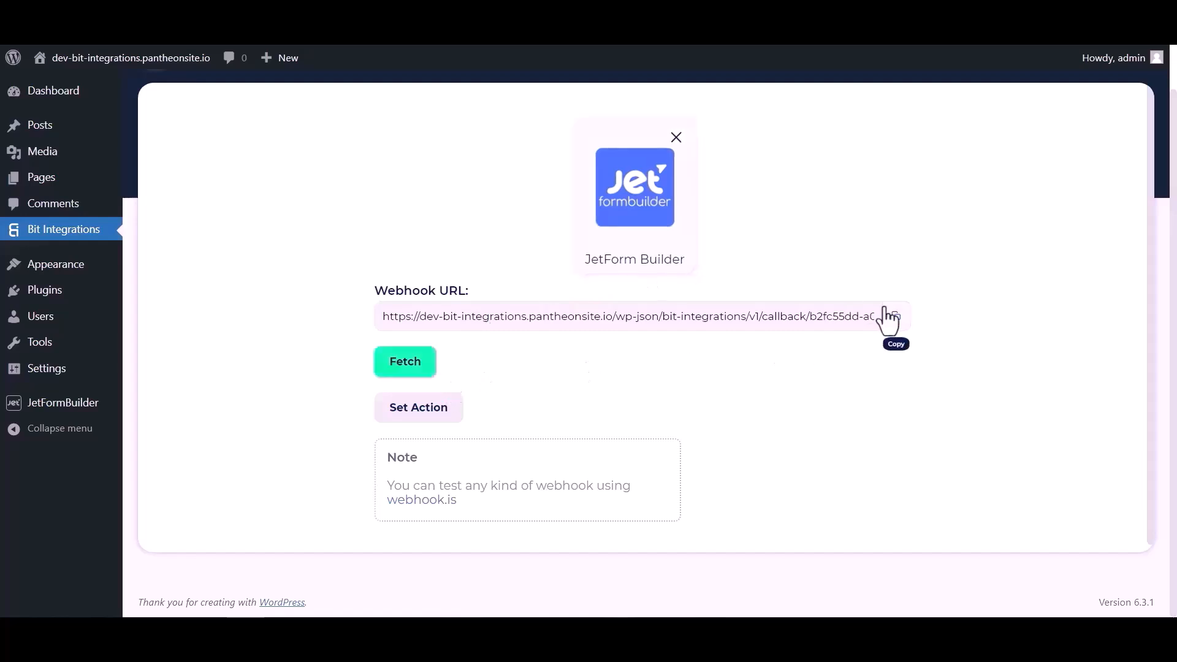
Step: Copy the JetForm Builder trigger's webhook URL and start fetching its response data
left_click(892, 318)
left_click(414, 381)
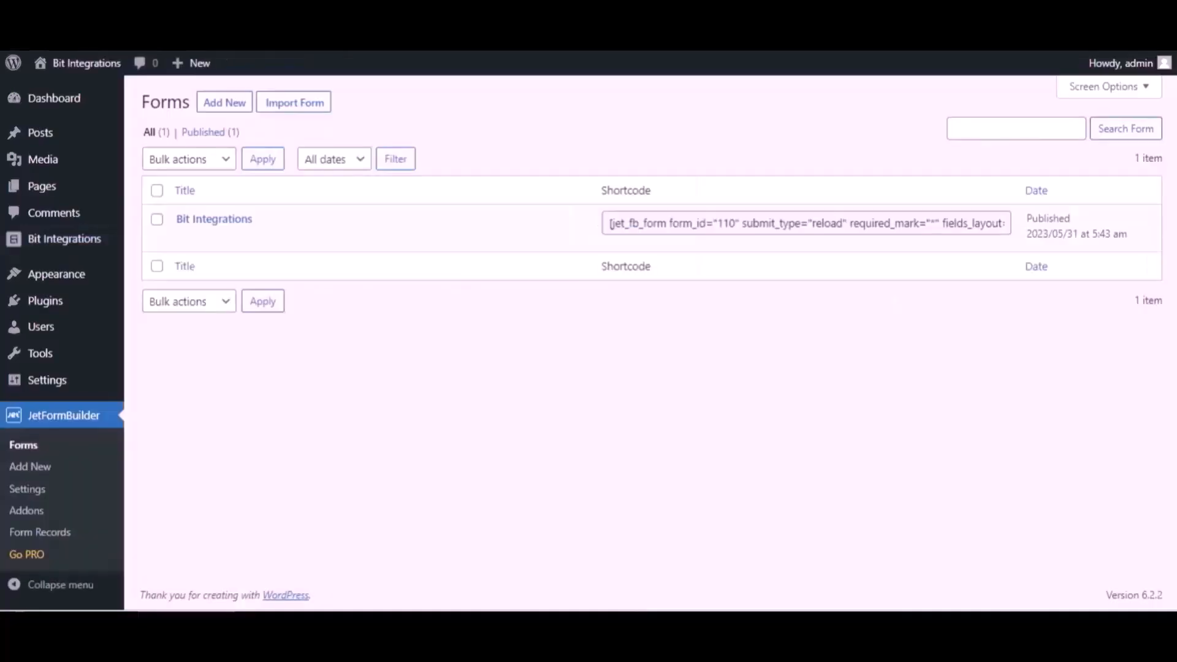
Step: Open the Bit Integrations form in JetFormBuilder for editing and change its first post submit action to Call Webhook
mouse_move(280, 227)
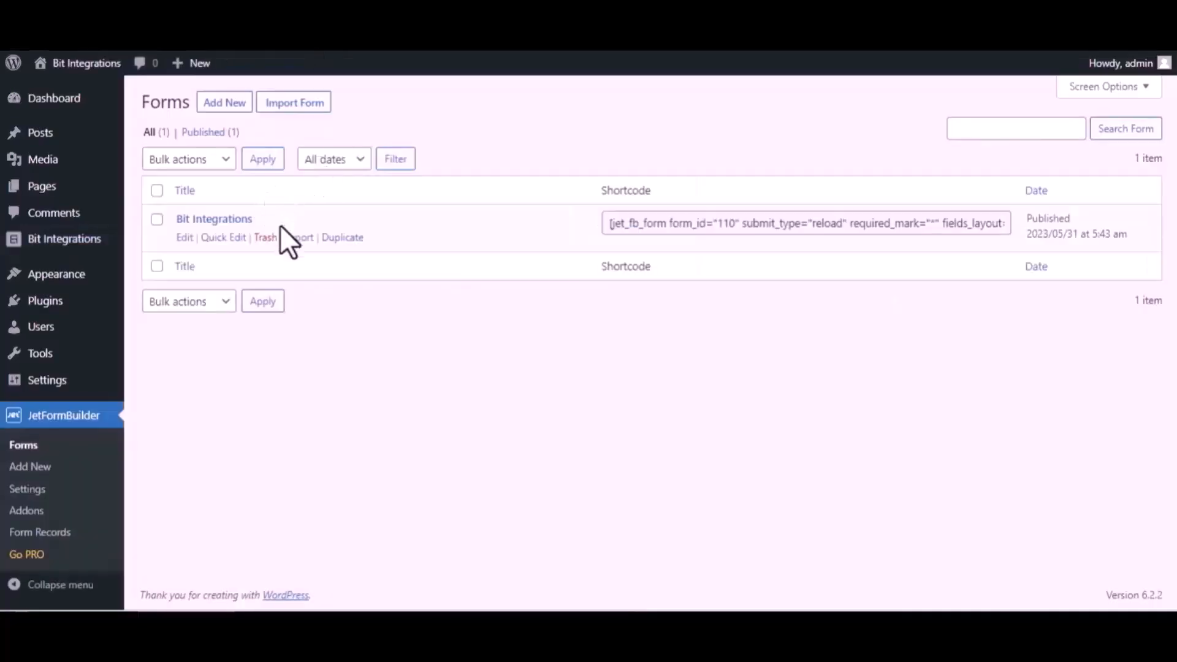
left_click(184, 238)
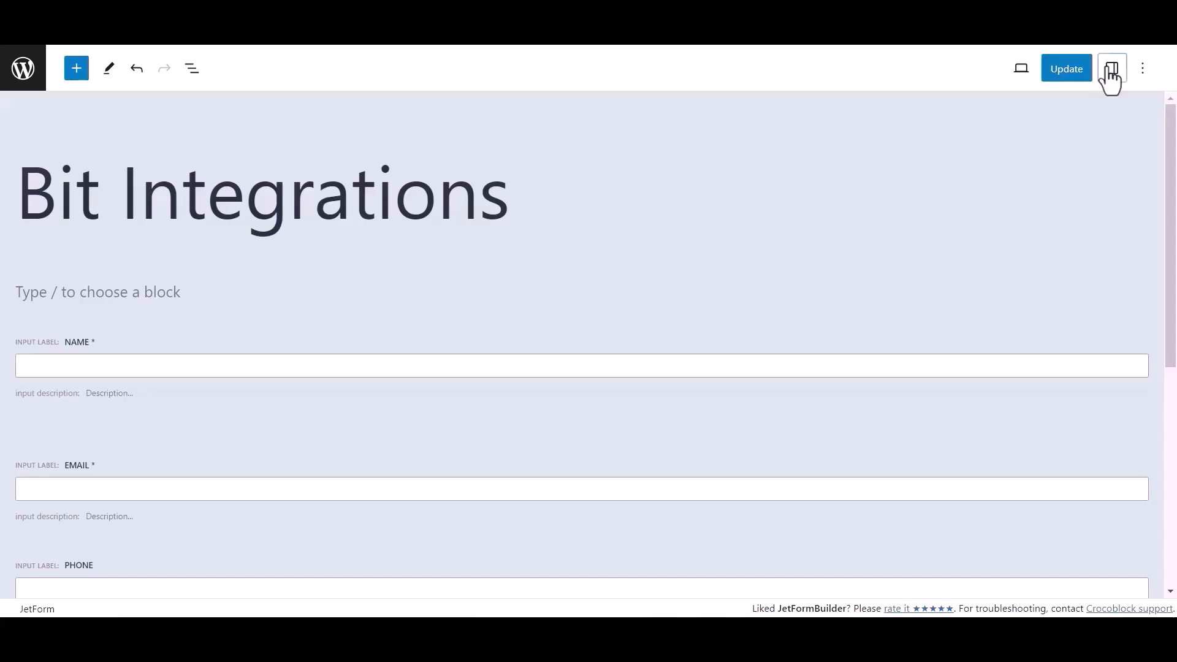
left_click(1111, 68)
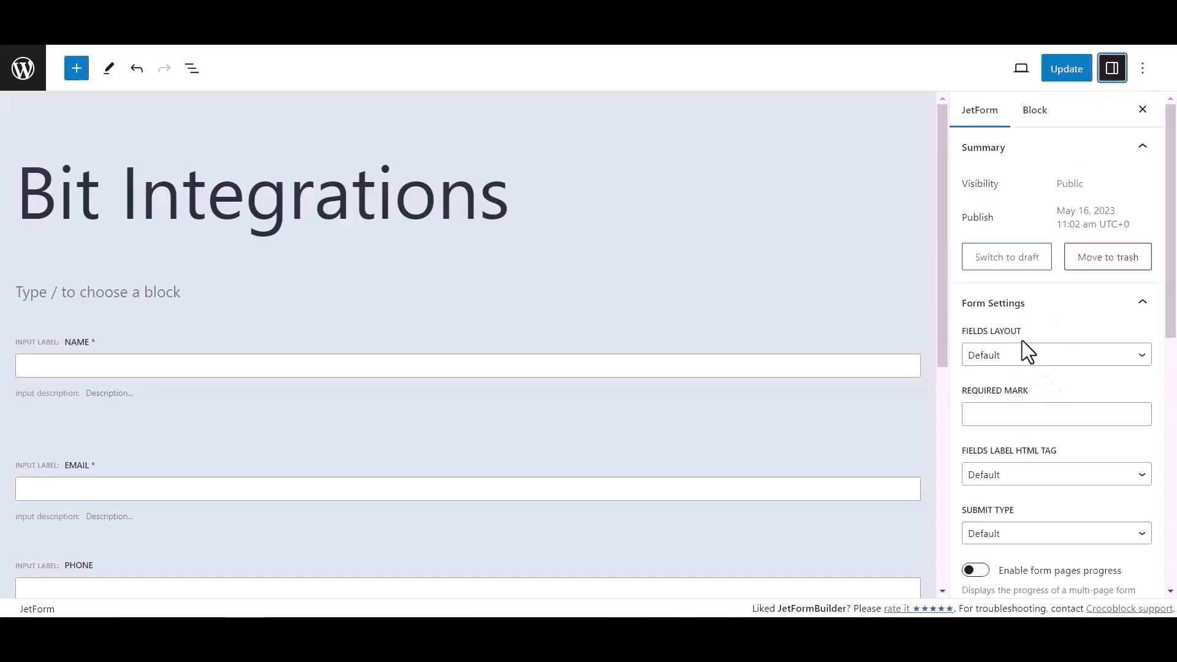
scroll(1022, 341, "down", 4)
scroll(1021, 340, "down", 2)
left_click(1021, 433)
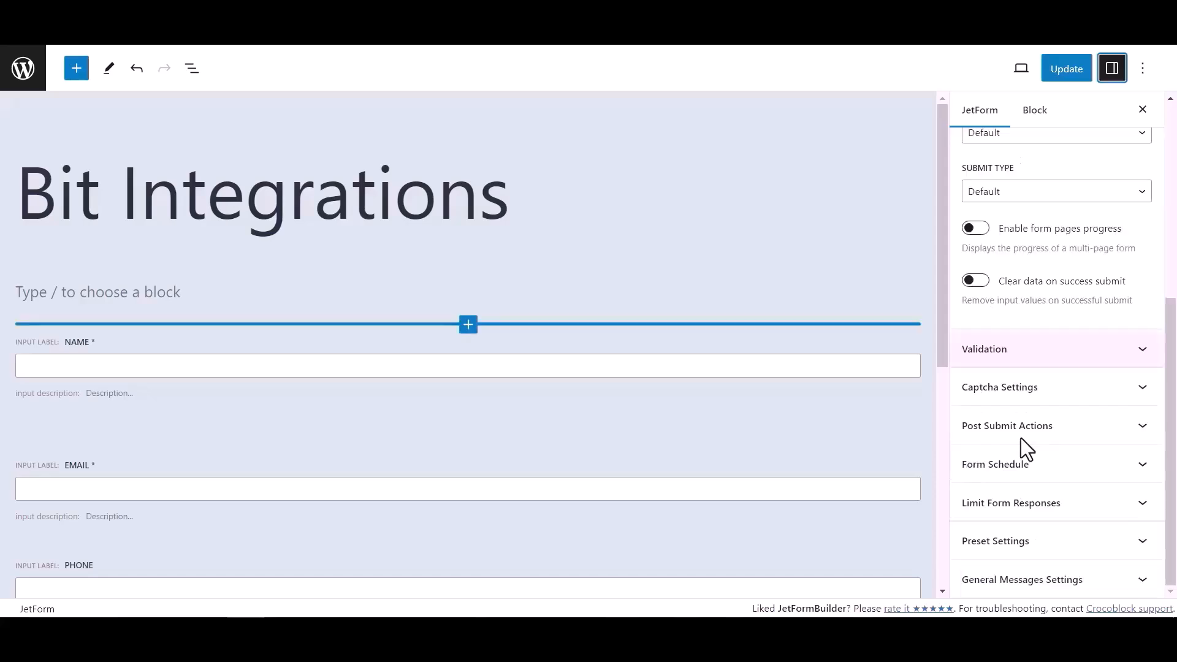
left_click(1075, 435)
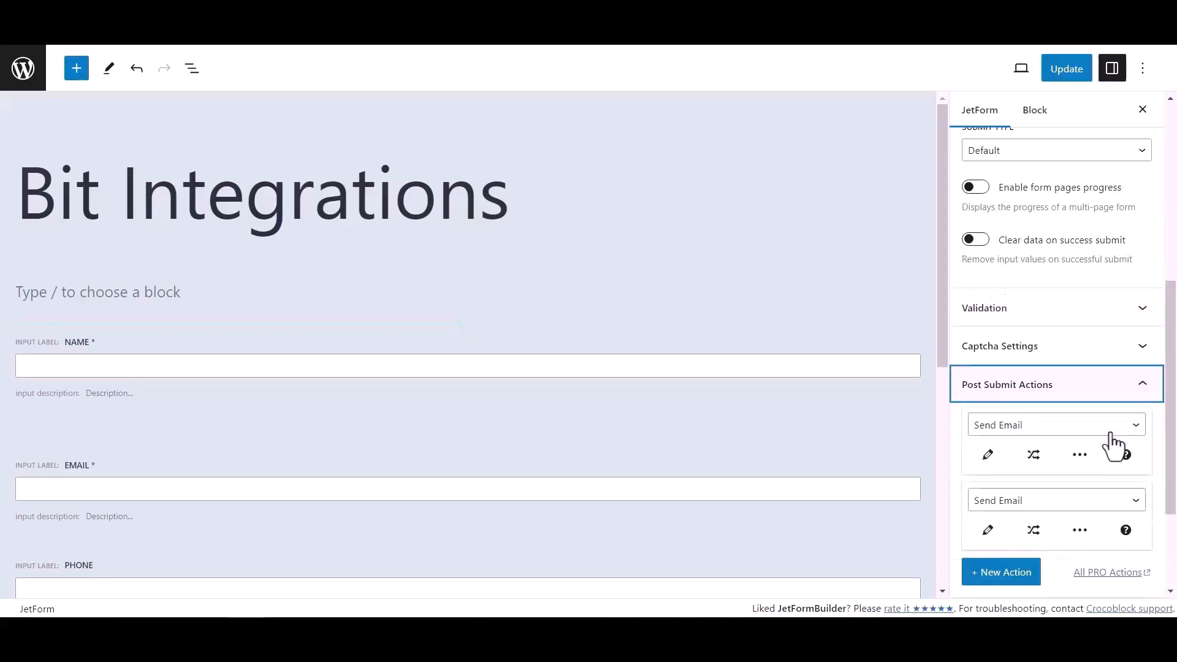
left_click(1012, 432)
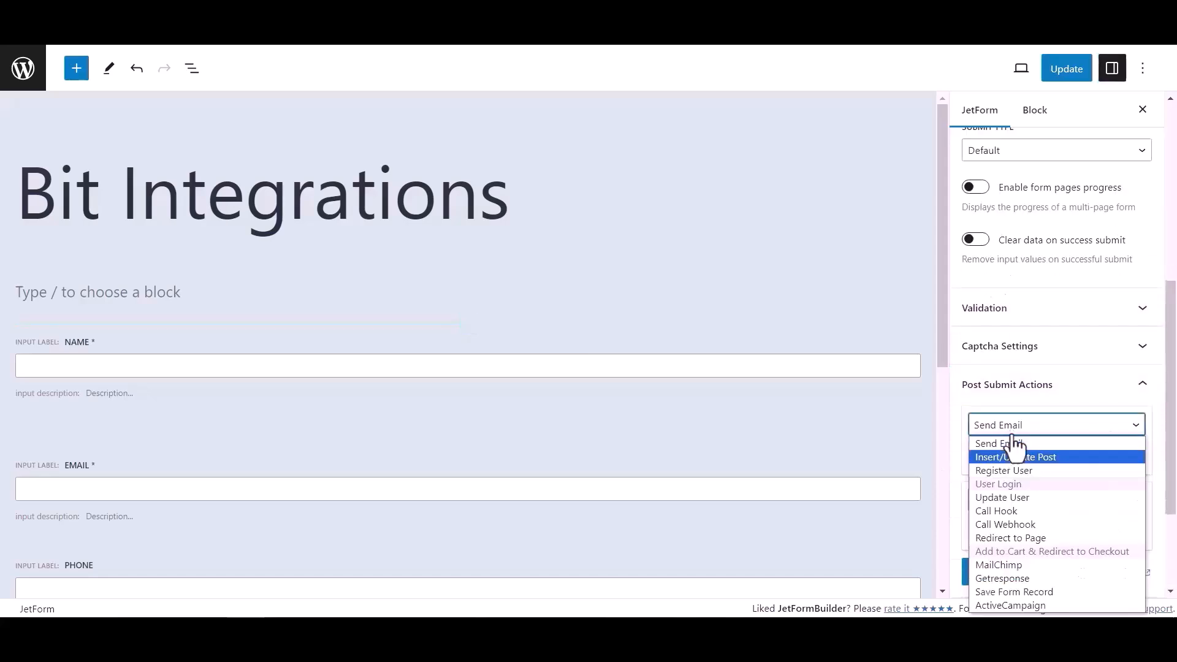
left_click(1006, 525)
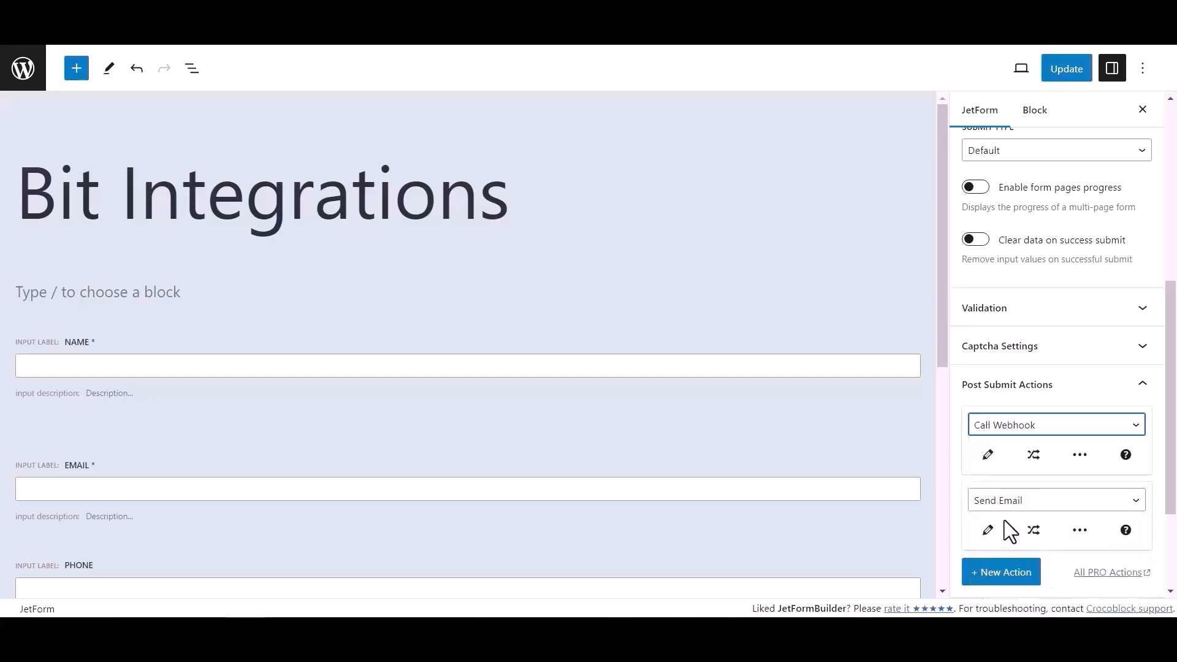
Step: Paste the copied webhook URL into the Call Webhook action and update the form
left_click(990, 458)
left_click(544, 322)
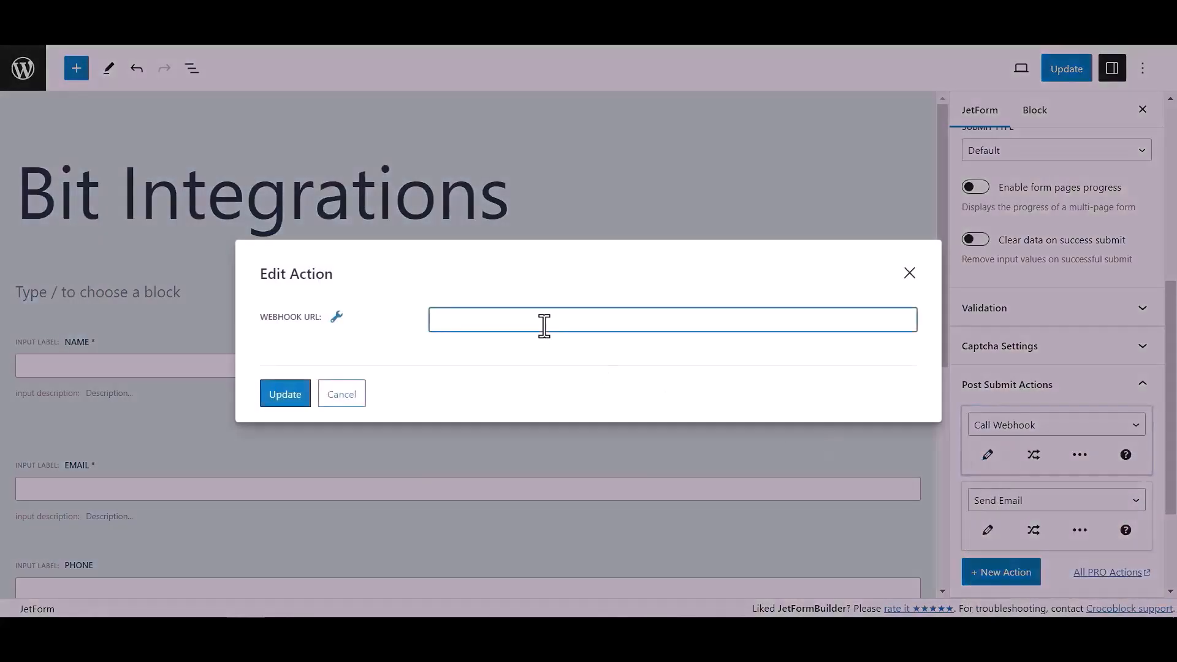
key("ctrl+v")
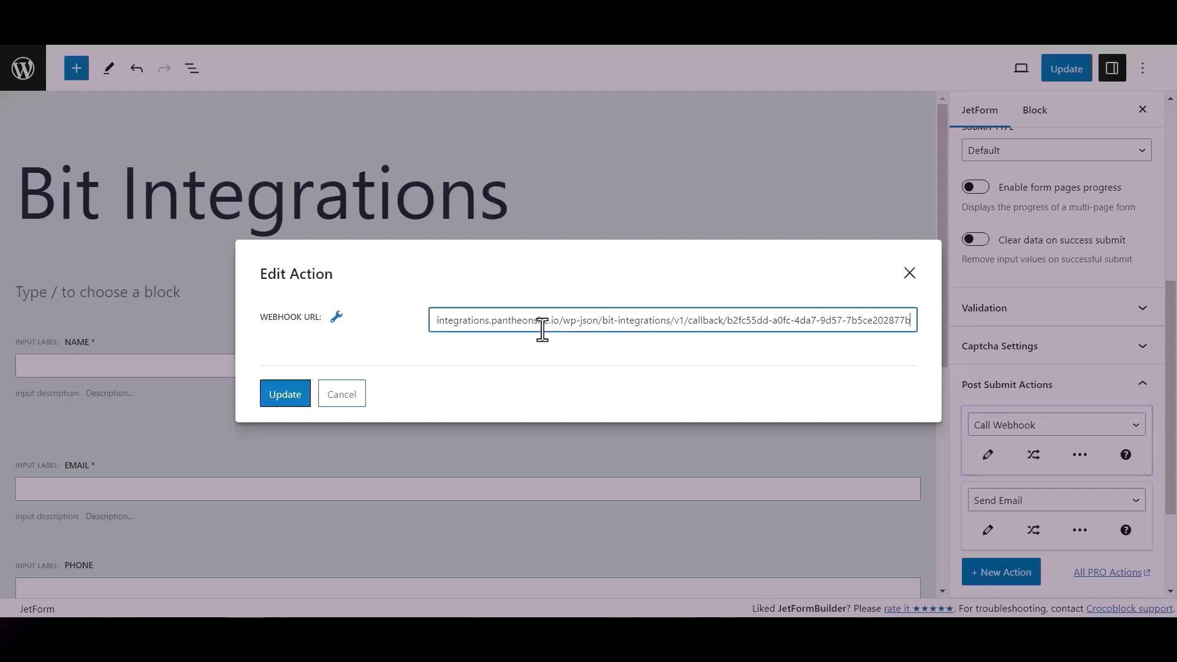
left_click(303, 395)
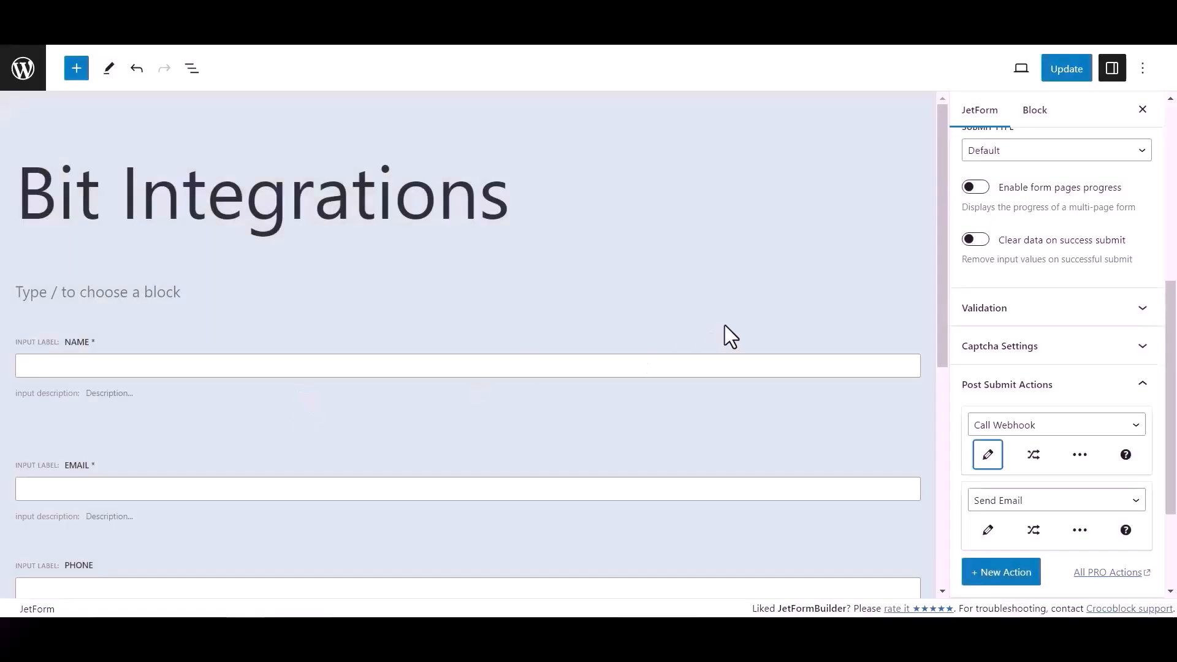
left_click(1074, 72)
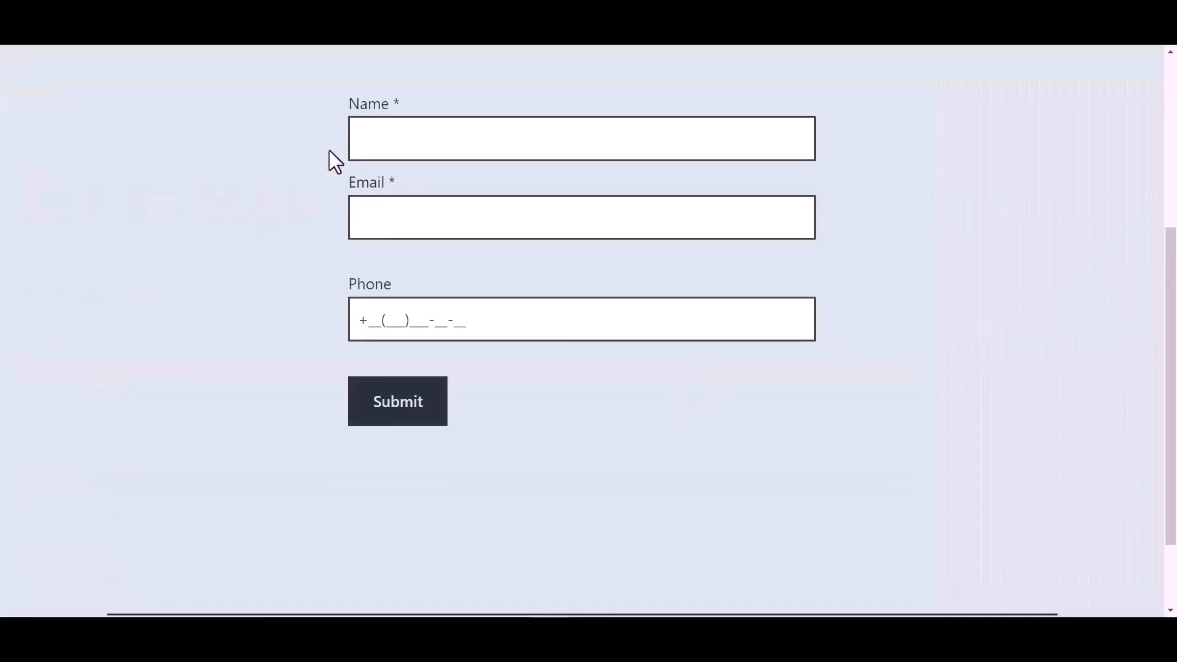
Step: Fill in the published form with the name Bit Integrations, an email address and a phone number, and submit it
left_click(442, 141)
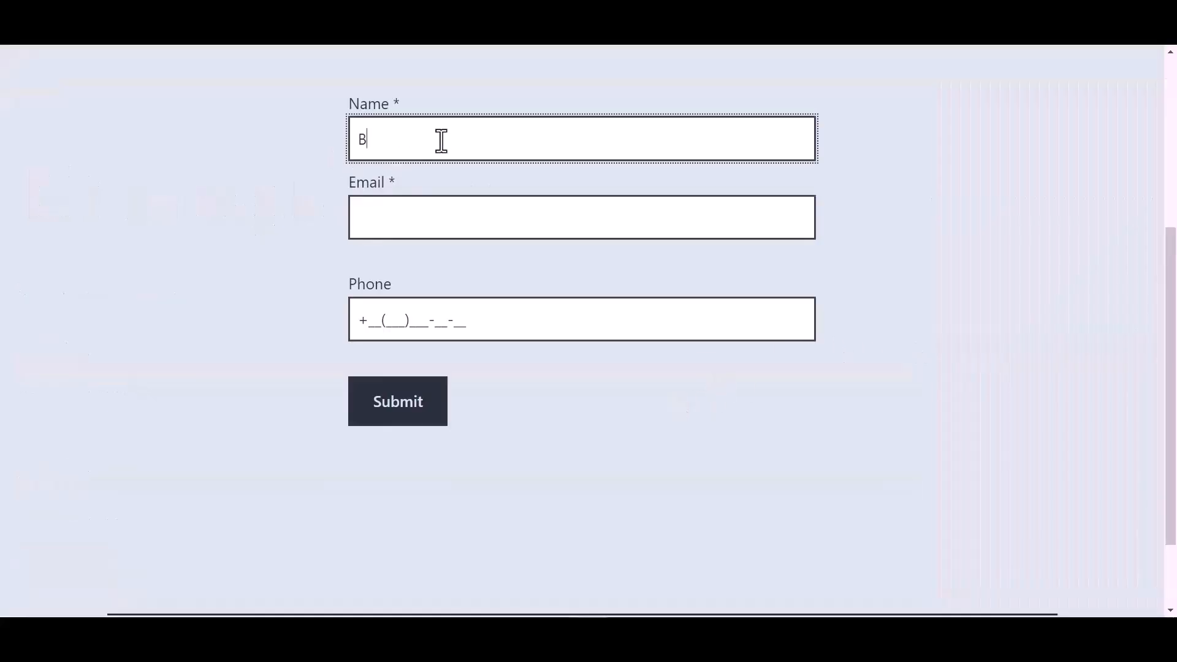
type("Bit In")
type("tegrations")
left_click(402, 221)
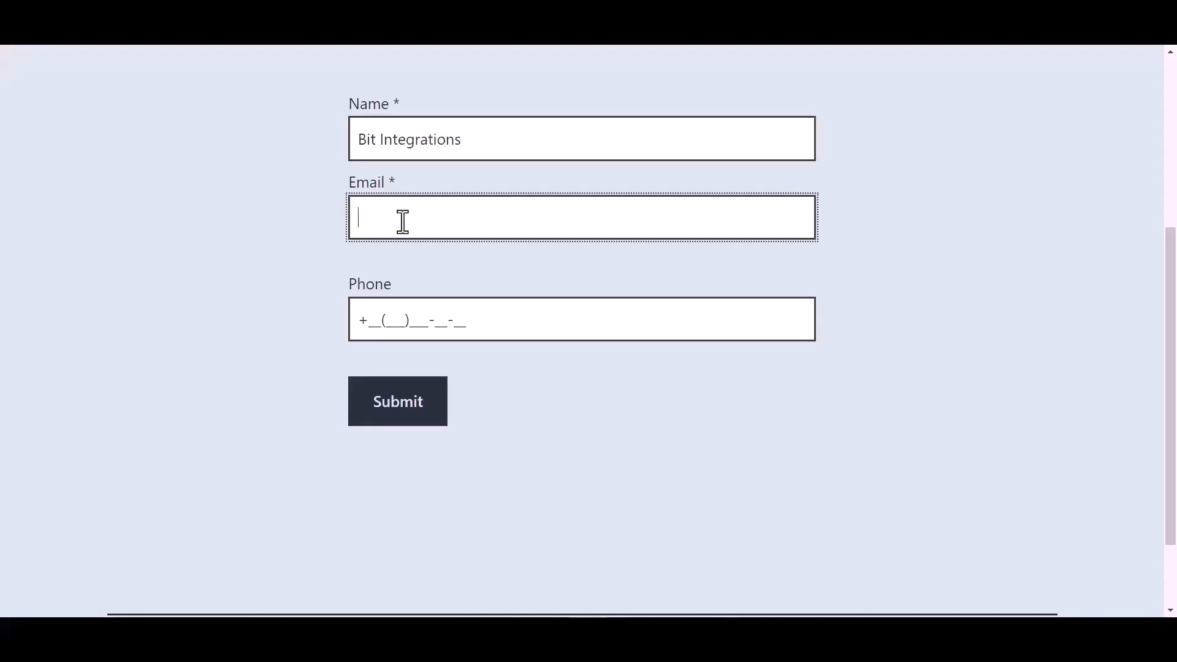
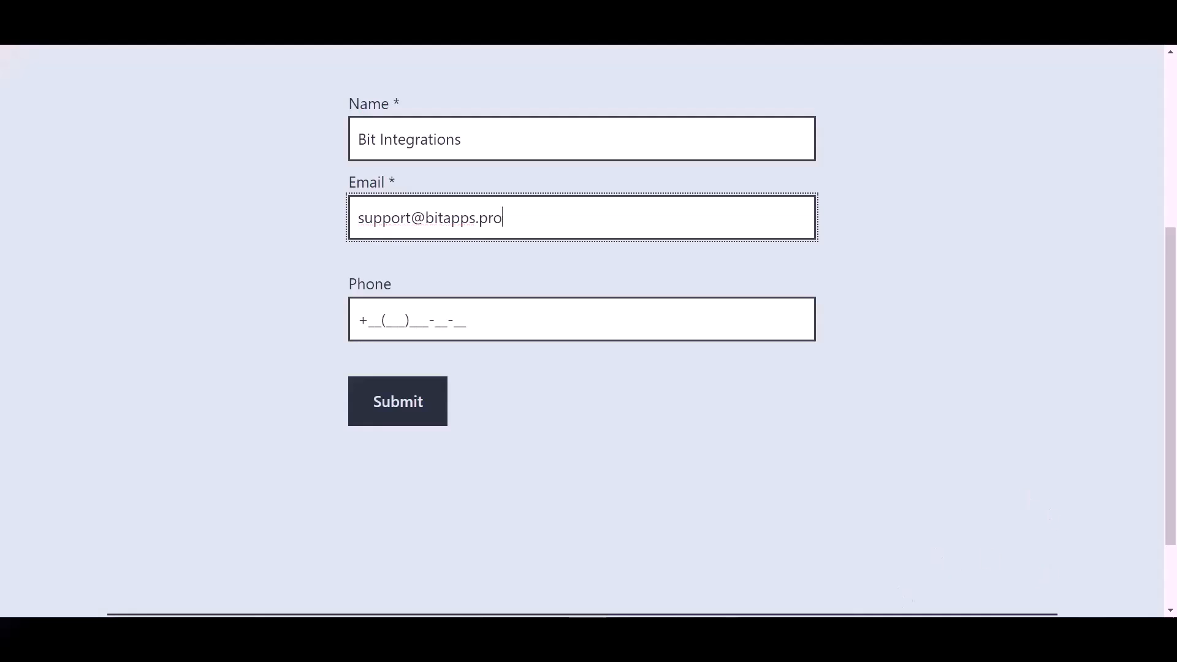
left_click(454, 319)
type("44(455)")
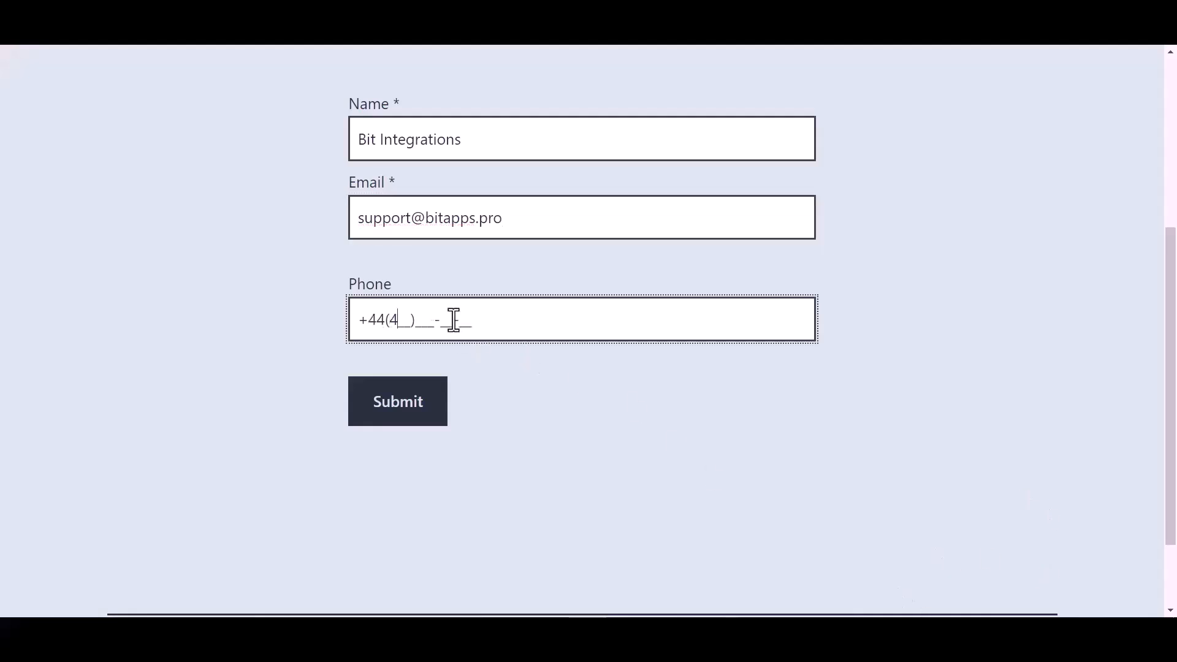
type("566-6")
left_click(410, 419)
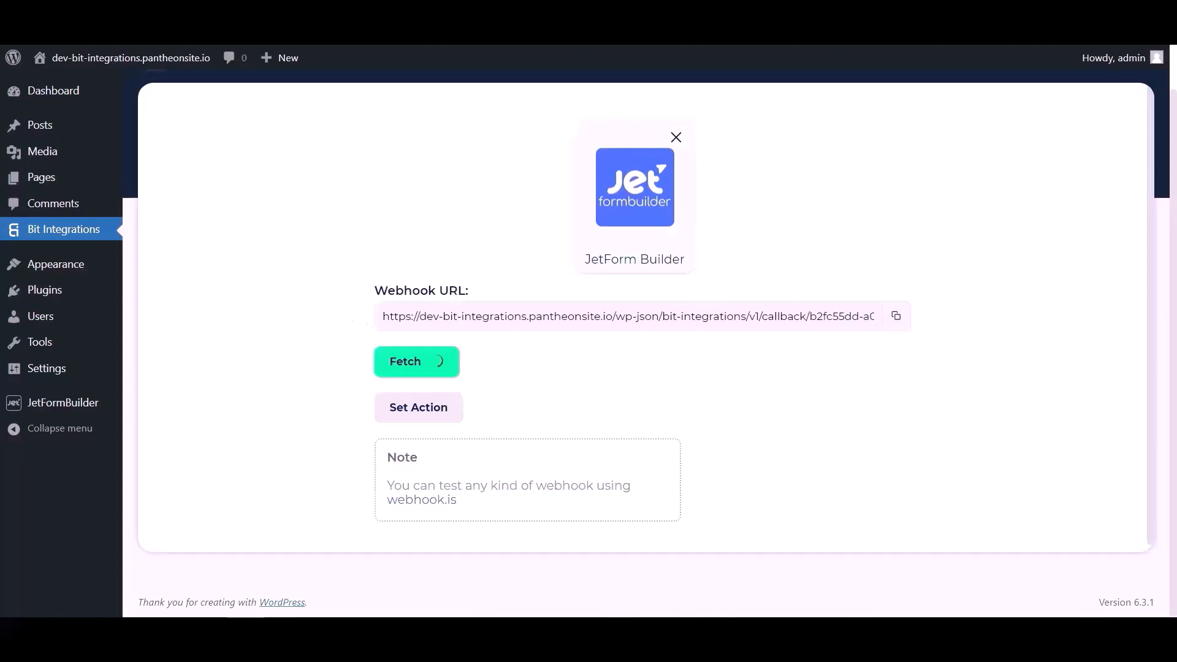
Step: Go through the fetched response in Bit Integrations, search the actions for "un" and select UncannyAutomator as the action
scroll(705, 360, "down", 4)
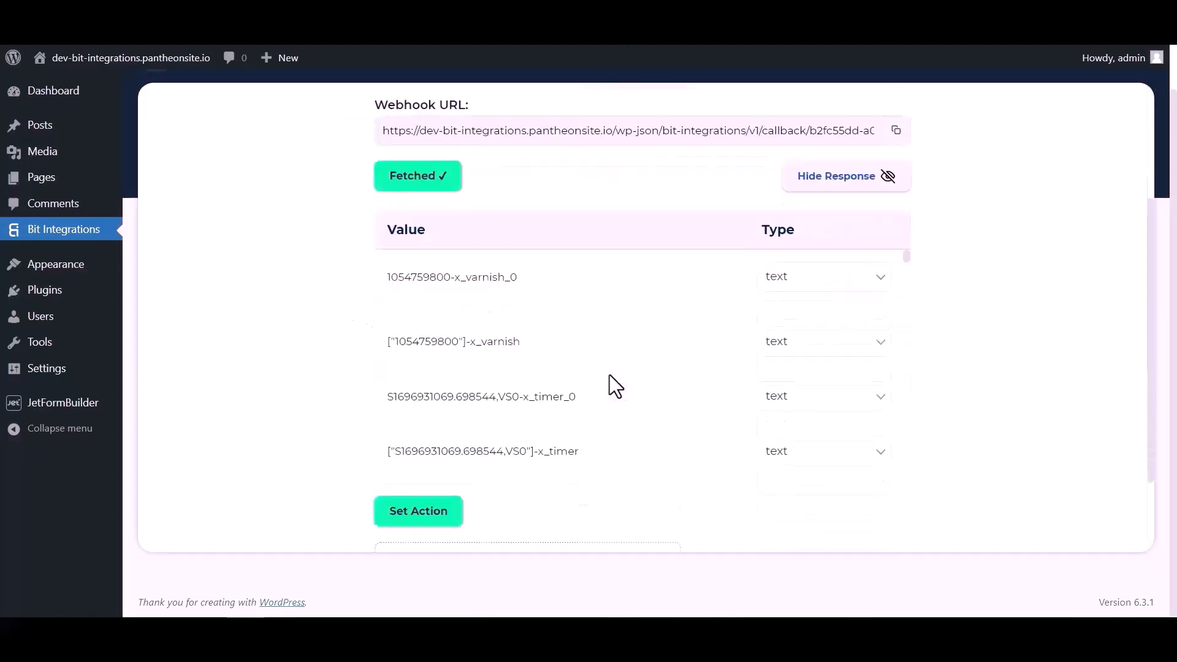
scroll(639, 245, "down", 10)
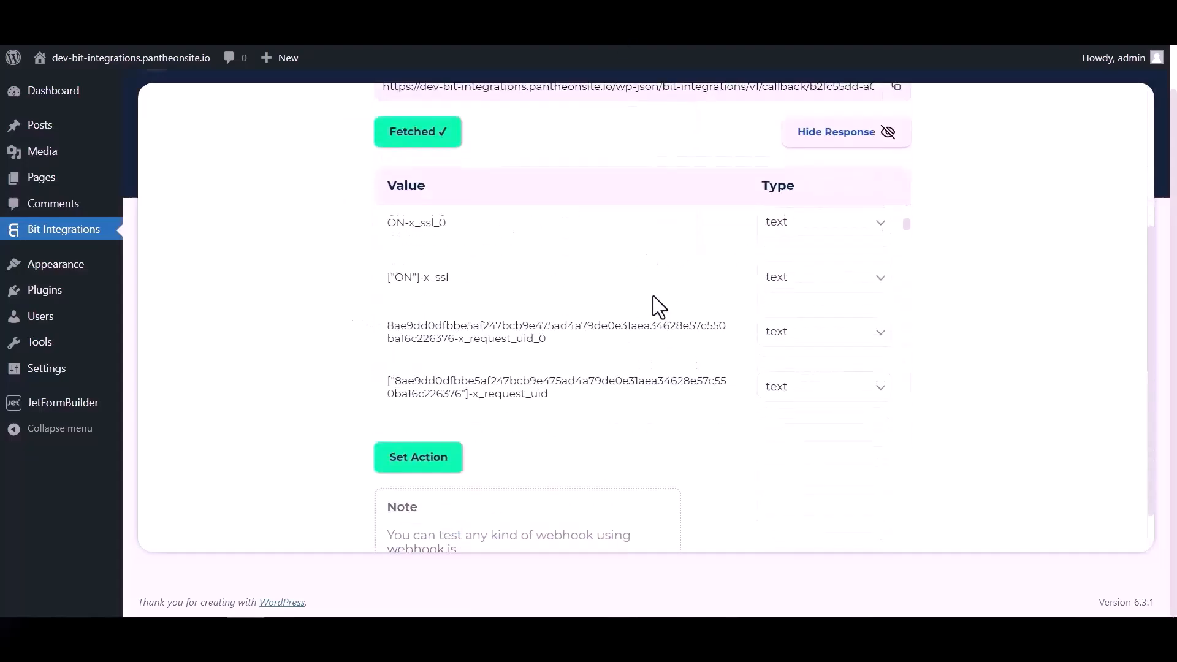
scroll(646, 293, "down", 10)
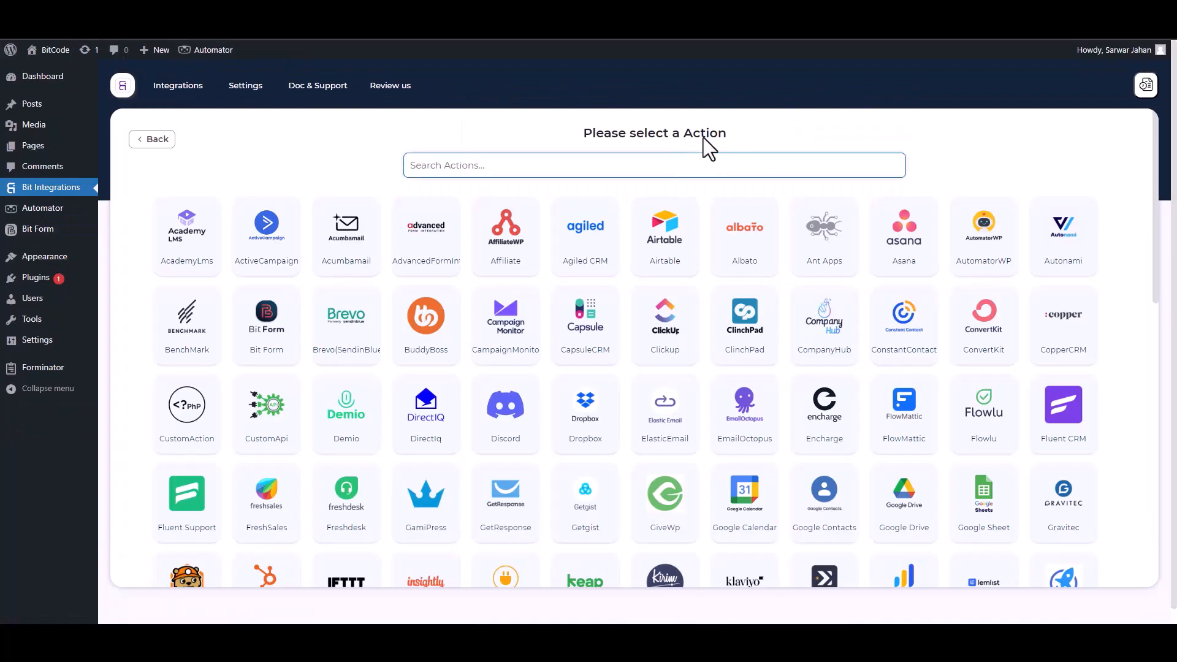
type("un")
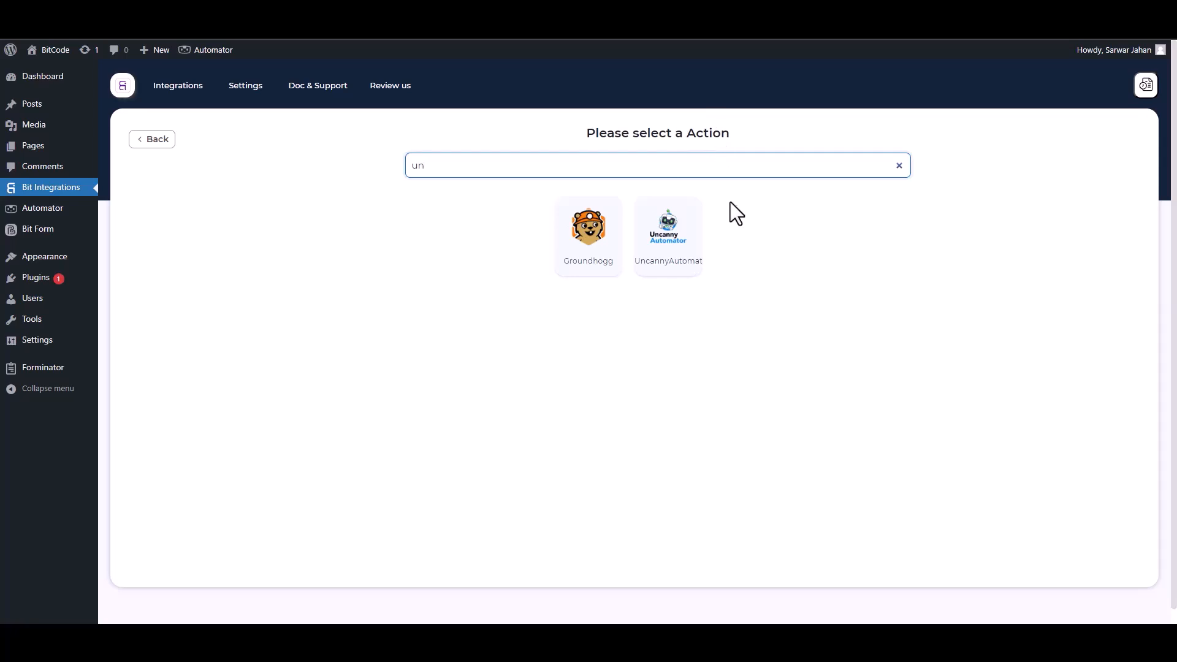
left_click(686, 242)
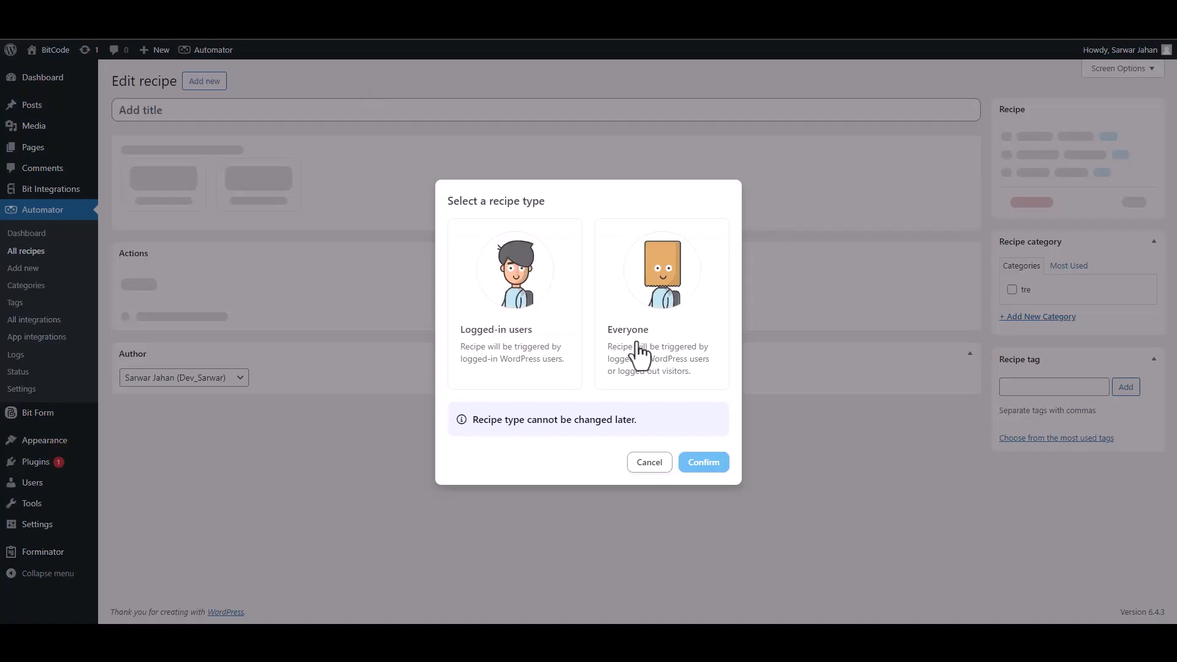
Step: Set the new Automator recipe's type to Everyone and add the Webhooks trigger "Receive data from a webhook"
left_click(666, 358)
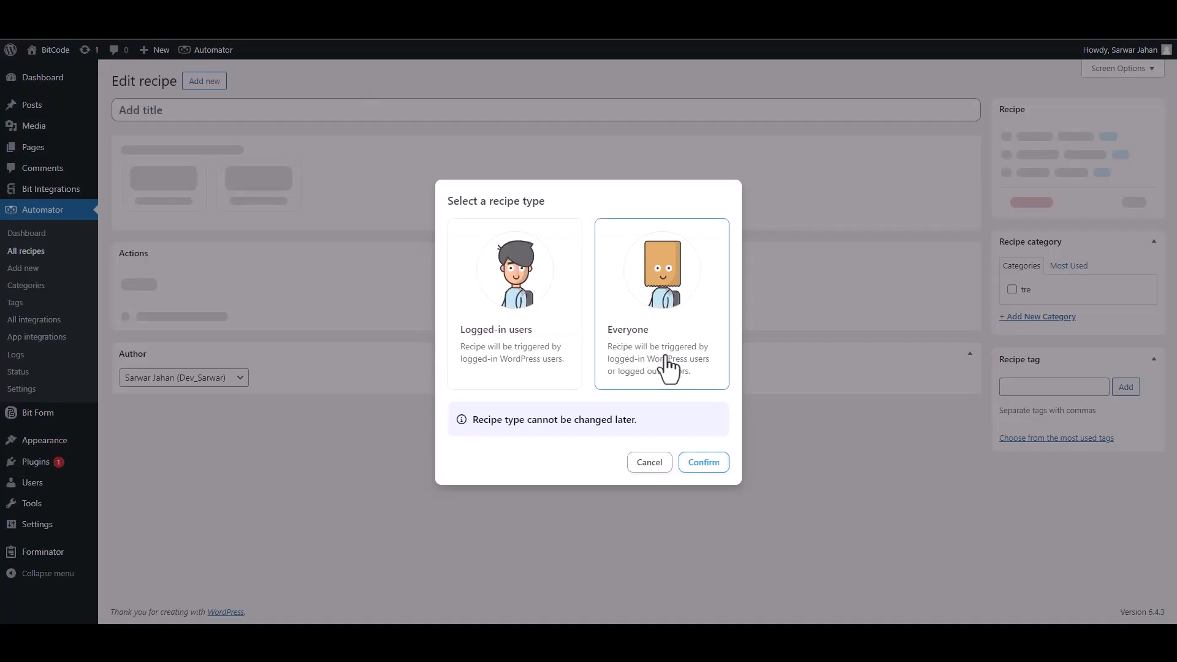
left_click(700, 462)
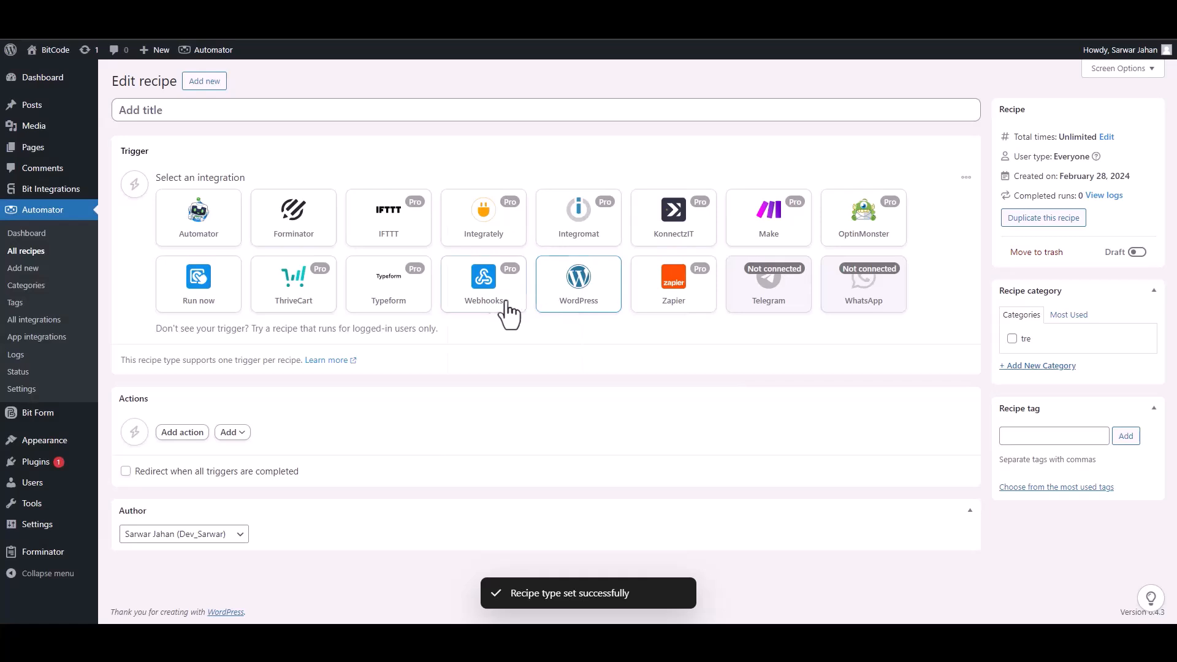
left_click(472, 301)
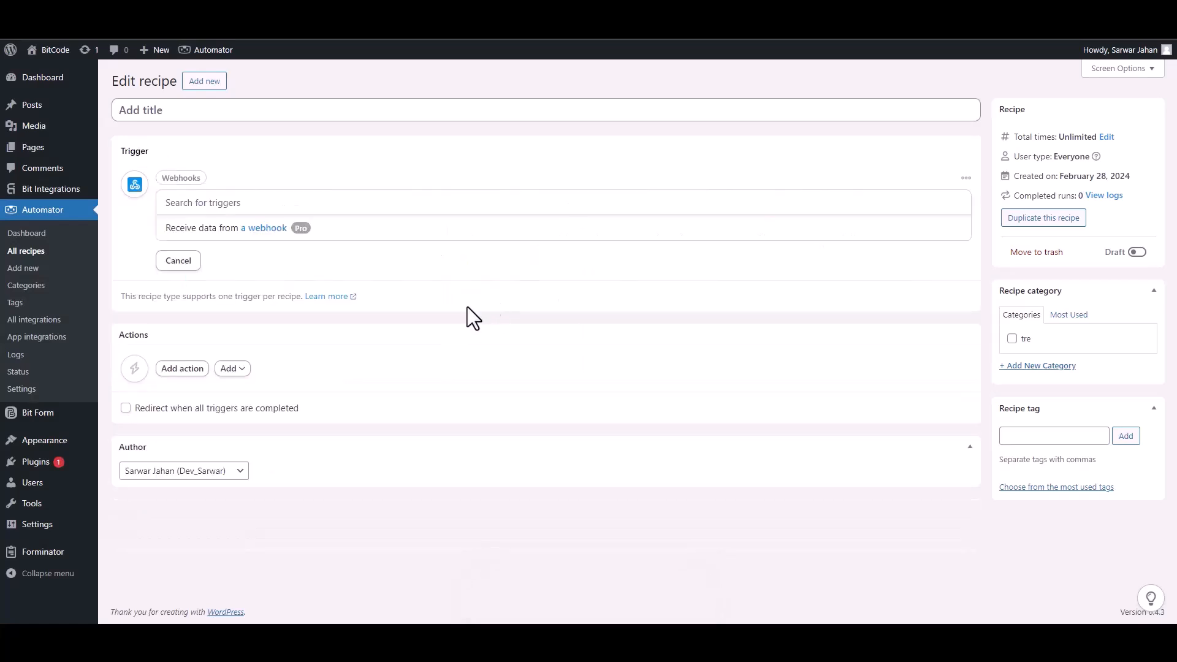
left_click(215, 231)
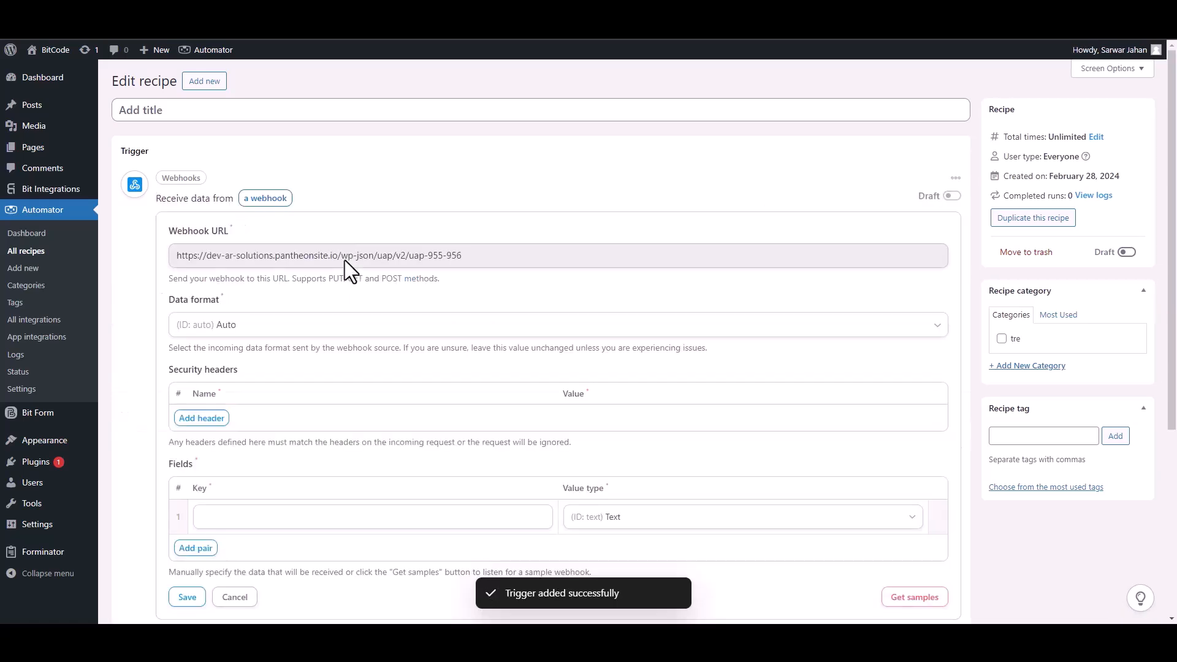
Step: Copy the recipe trigger's webhook URL and start listening for a sample webhook
left_click(284, 259)
triple_click(284, 259)
key("ctrl+c")
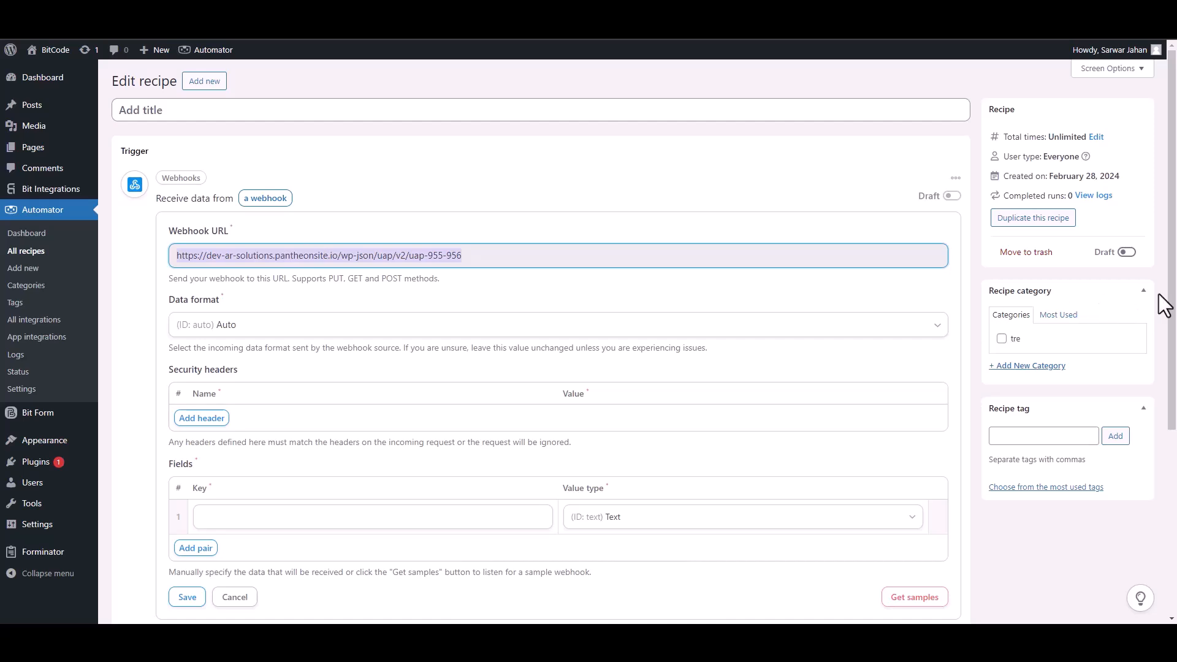
left_click_drag(1172, 306, 1174, 356)
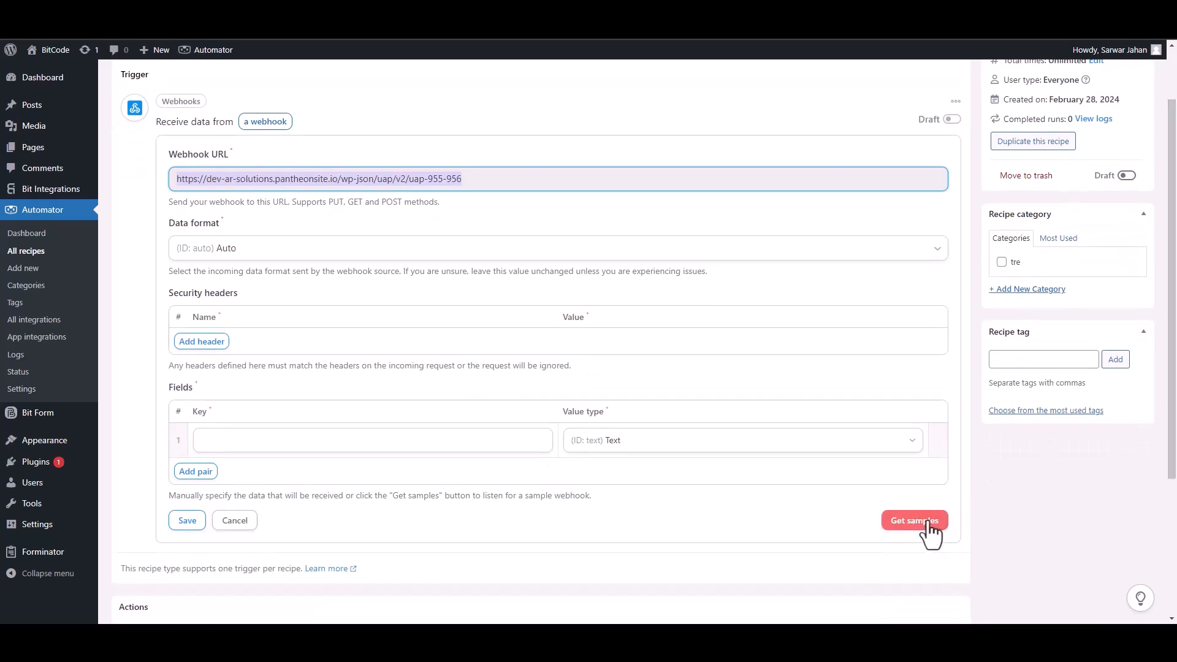
left_click(922, 525)
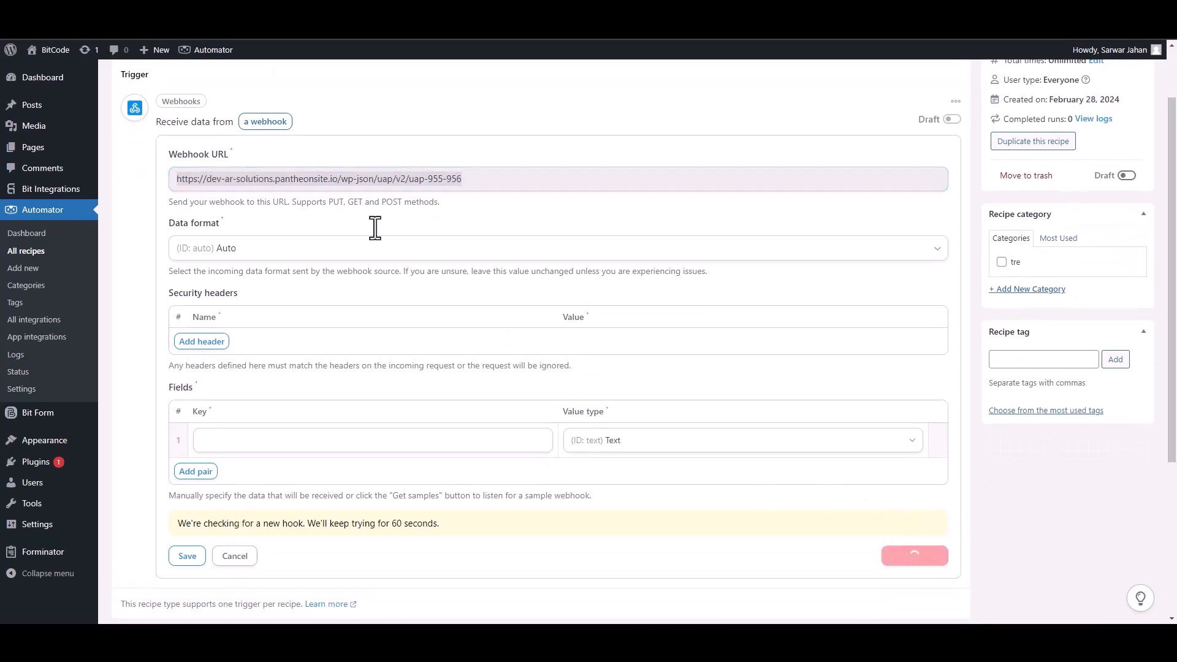
Step: Switch back to the UncannyAutomator integration settings and paste the recipe's webhook URL as the link
left_click(123, 12)
left_click(257, 330)
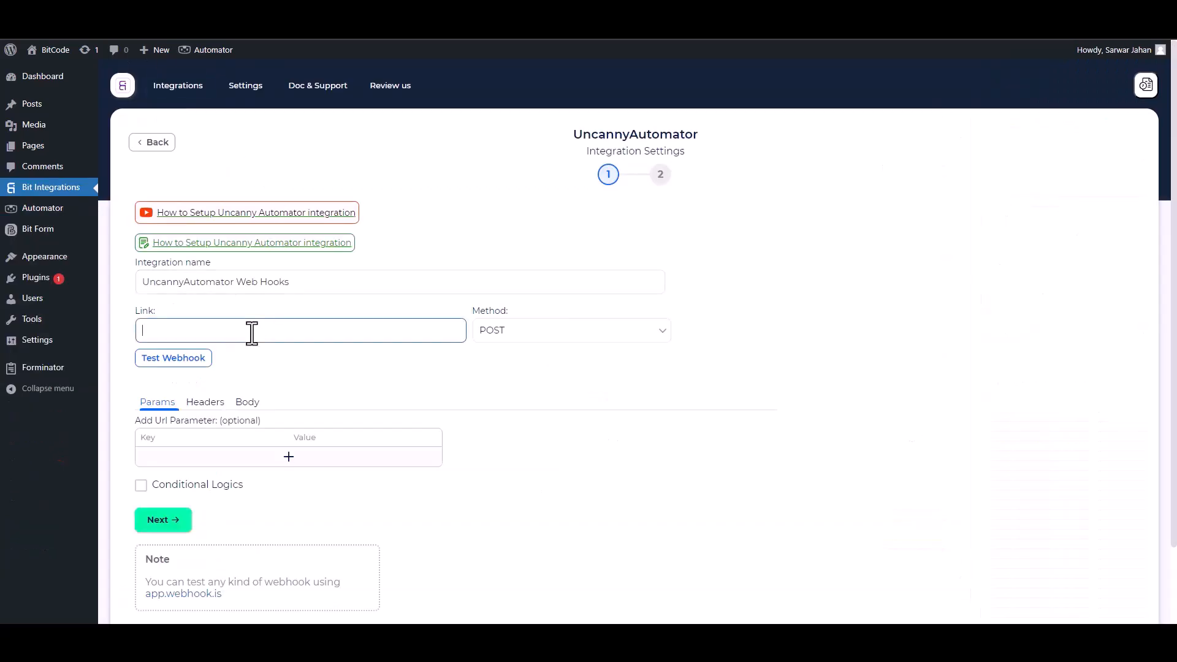
key("ctrl+v")
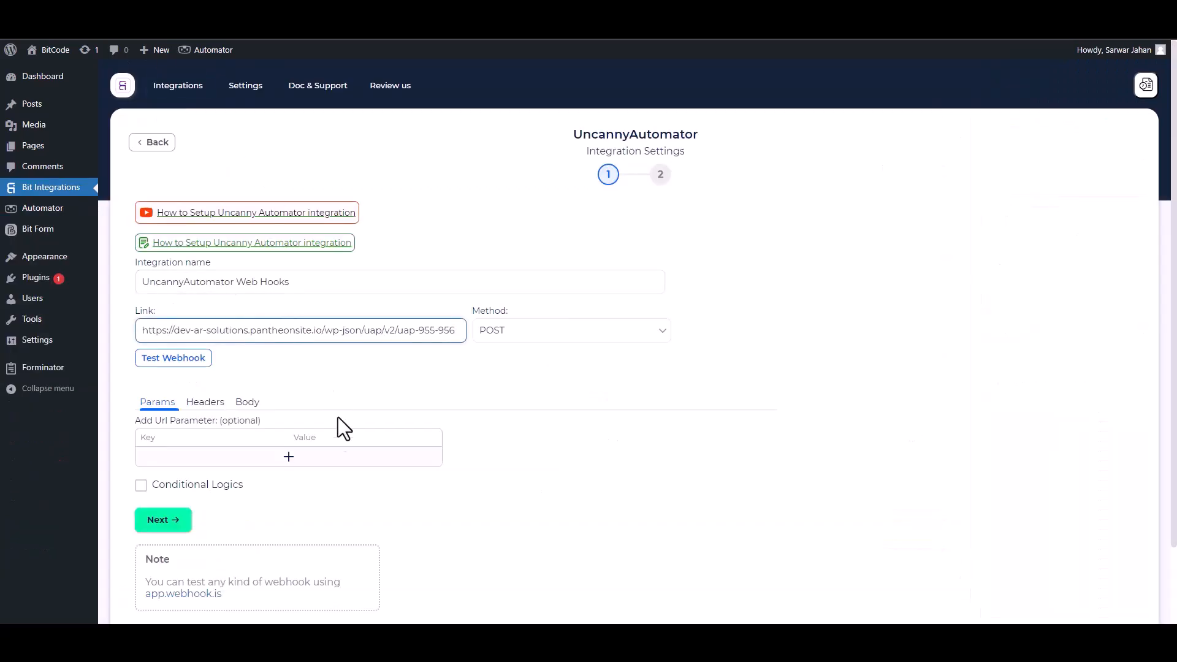
Step: Configure the webhook body to send all data with application/json as the request payload's content type
scroll(336, 399, "down", 1)
scroll(249, 336, "down", 2)
left_click(247, 320)
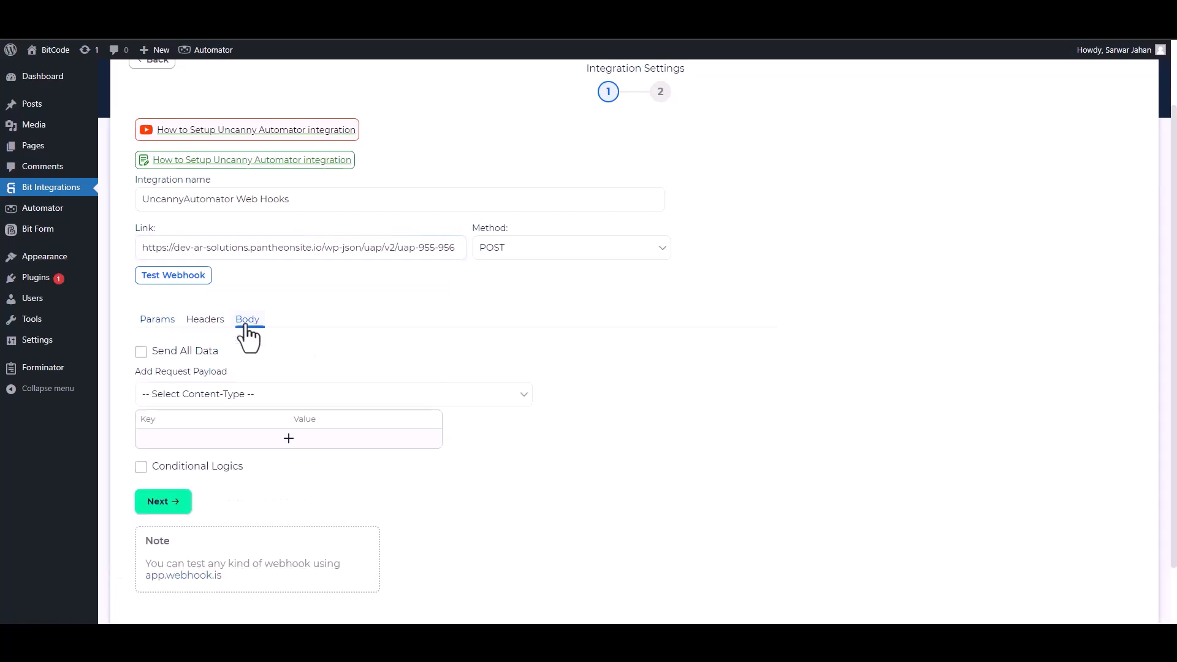
left_click(153, 362)
left_click(210, 400)
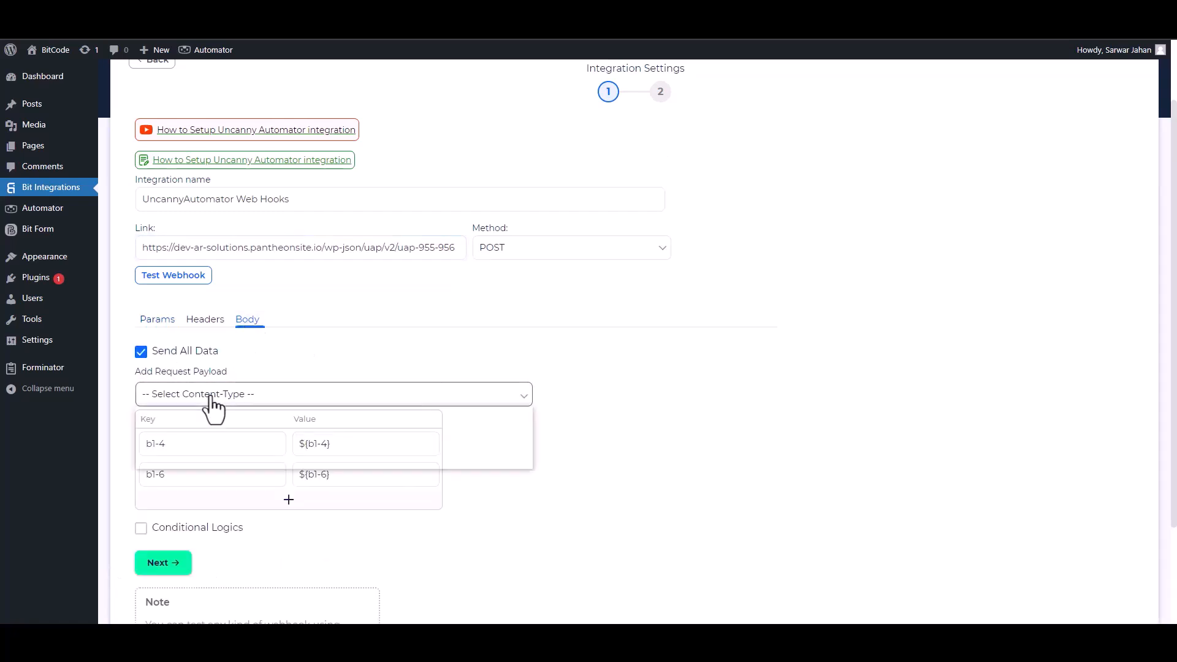
left_click(205, 425)
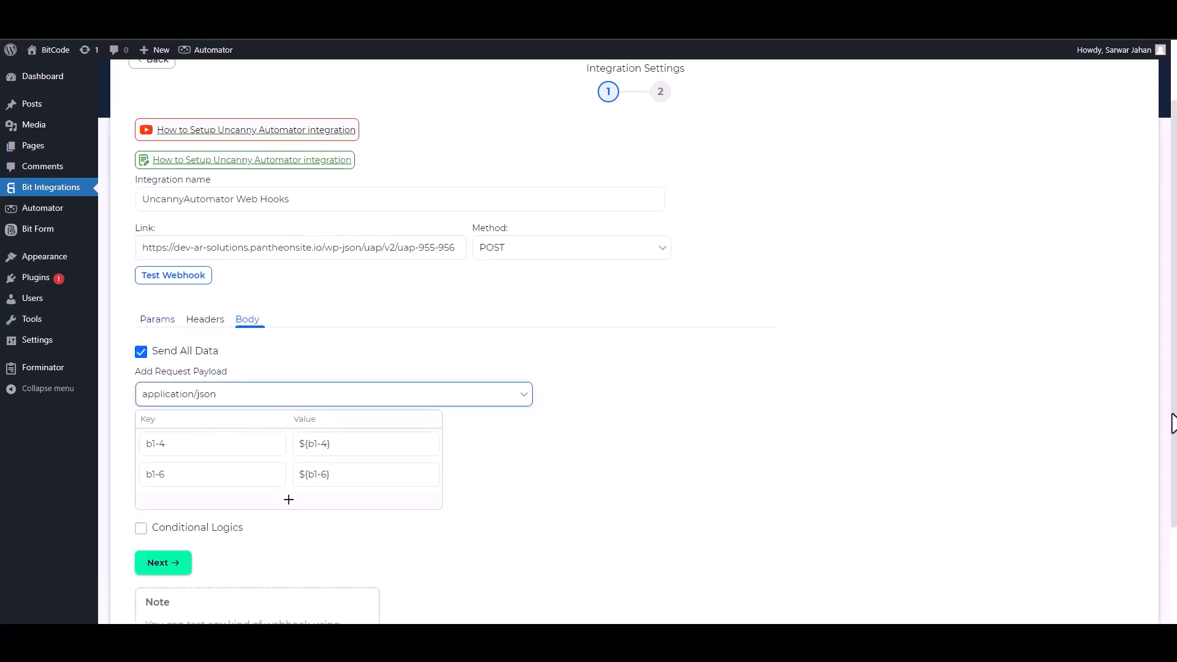
Step: Rename the payload keys b1-4 and b1-6 as Email and Phone
scroll(913, 420, "down", 2)
double_click(209, 377)
type("Email")
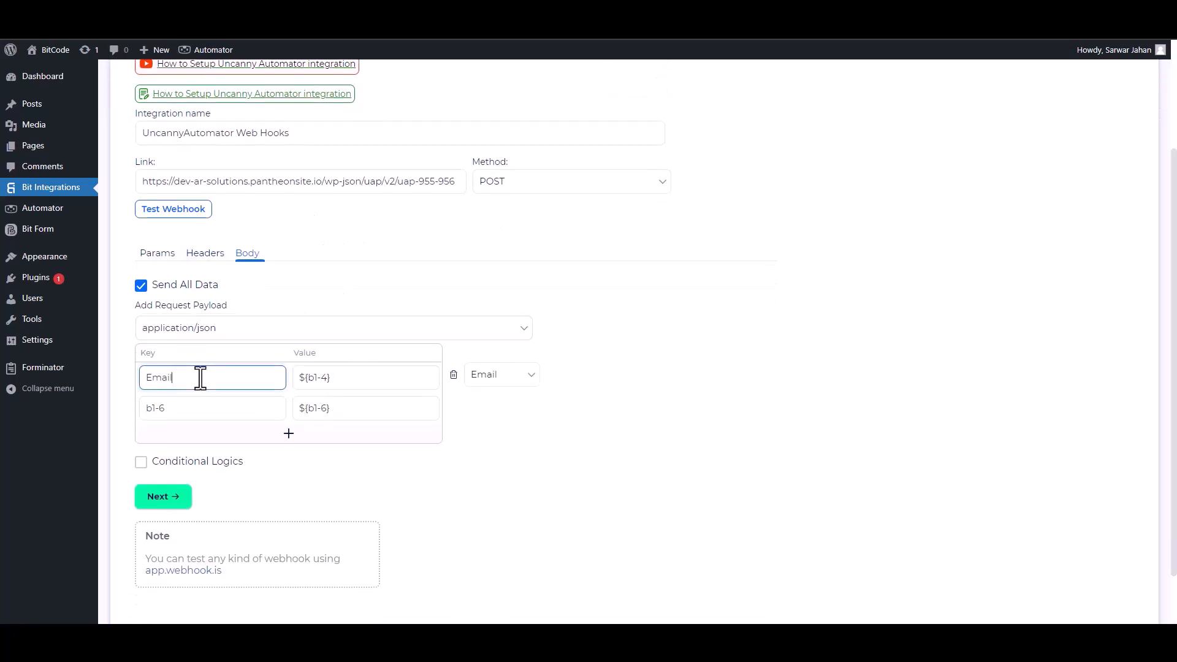
left_click(192, 402)
double_click(184, 408)
type("Phone")
left_click(141, 462)
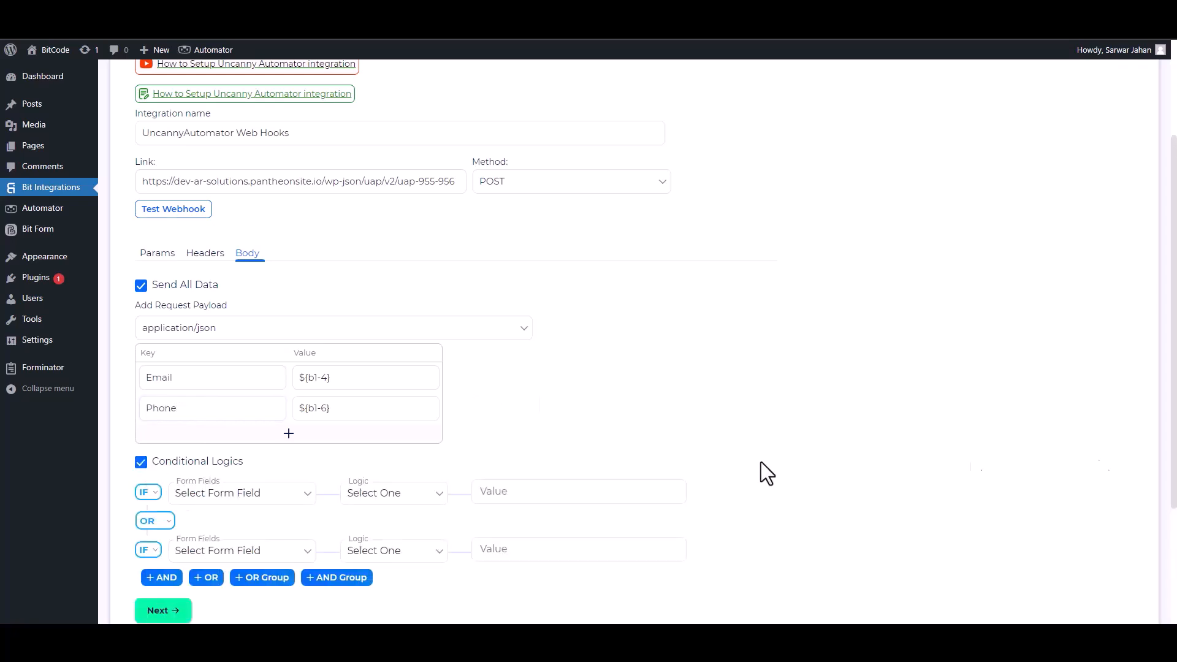
scroll(447, 473, "down", 1)
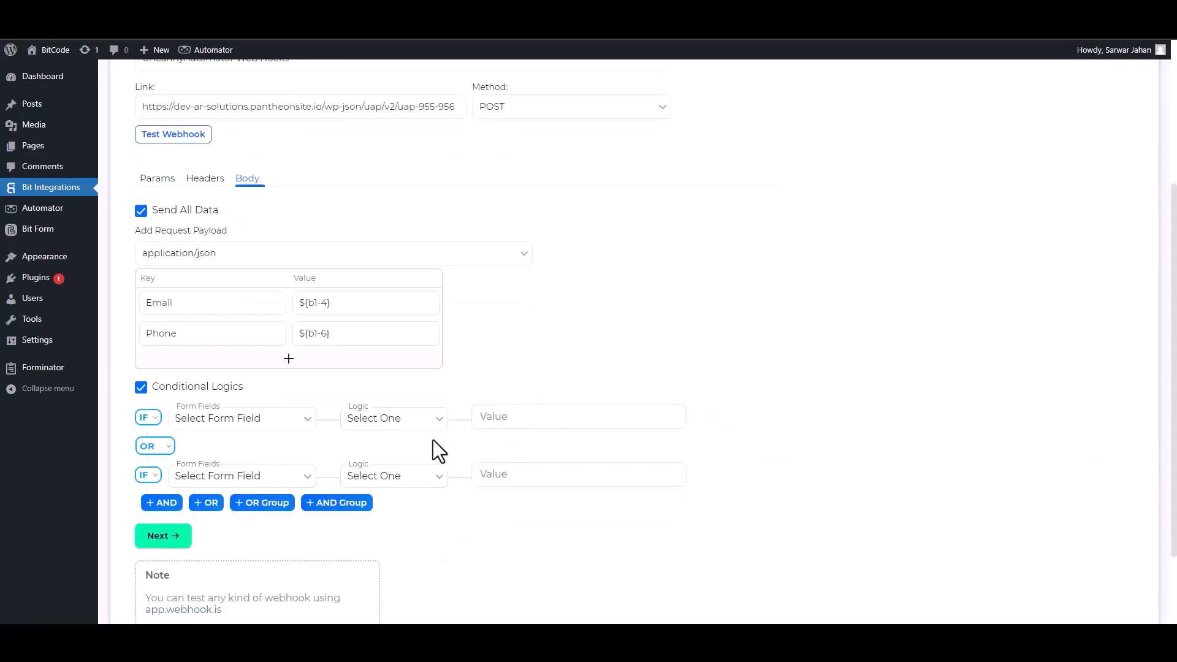
left_click(141, 387)
Step: Send a test webhook to the recipe and finish the UncannyAutomator integration setup
scroll(430, 337, "up", 2)
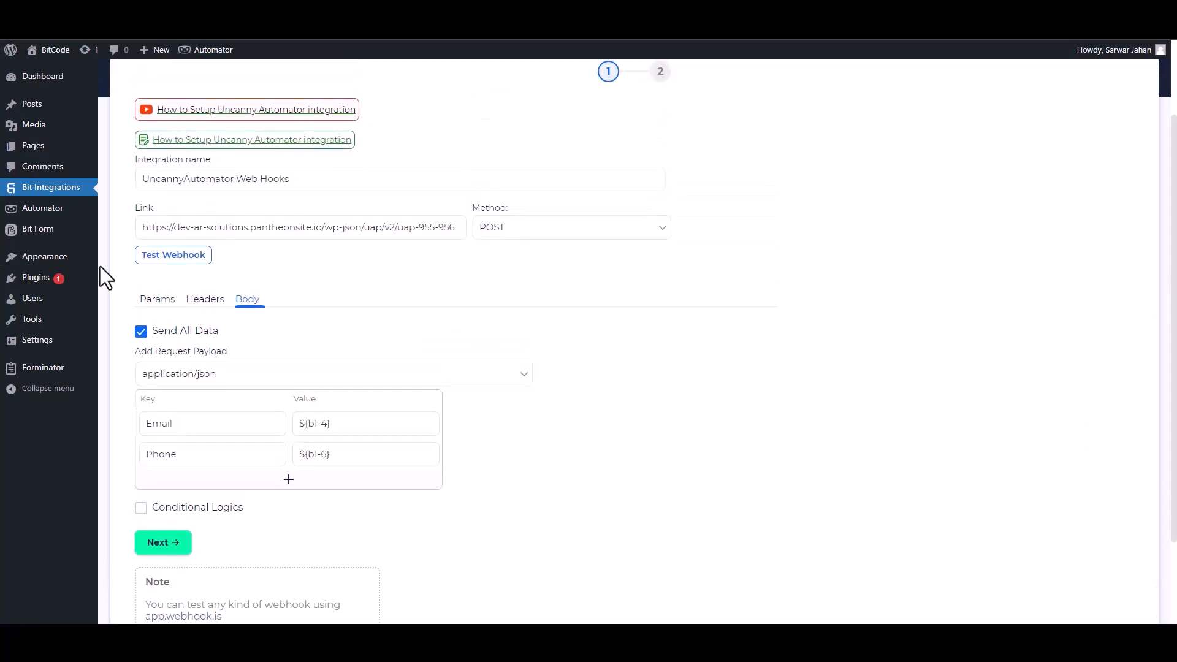
left_click(178, 256)
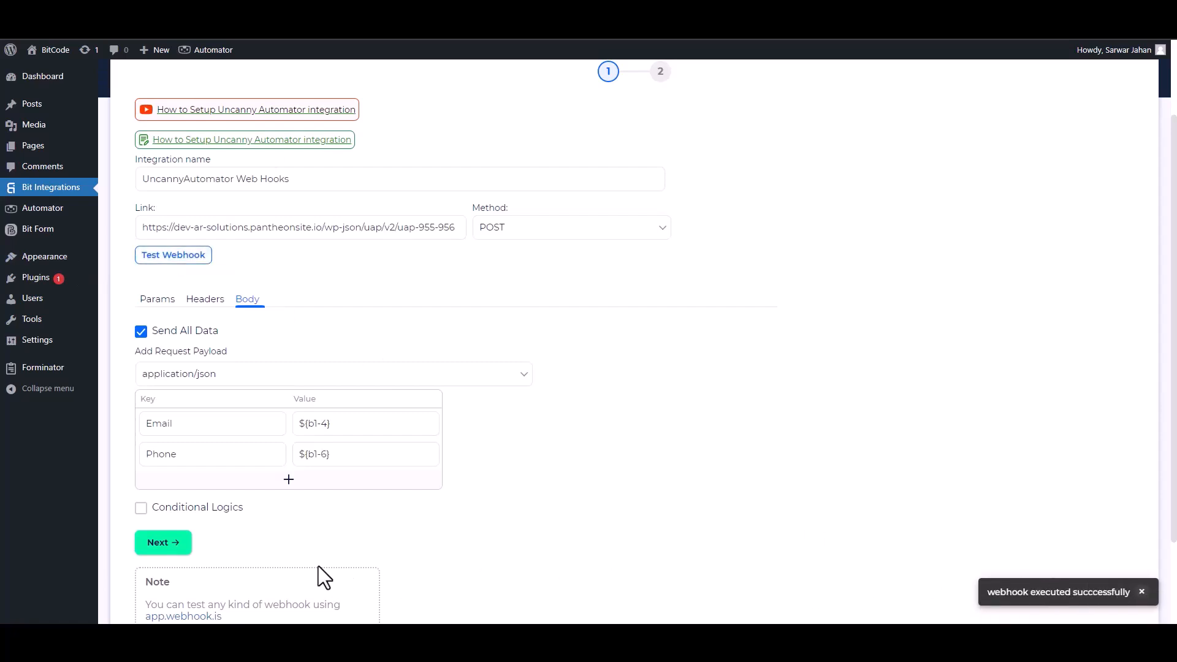
left_click(183, 549)
left_click(626, 249)
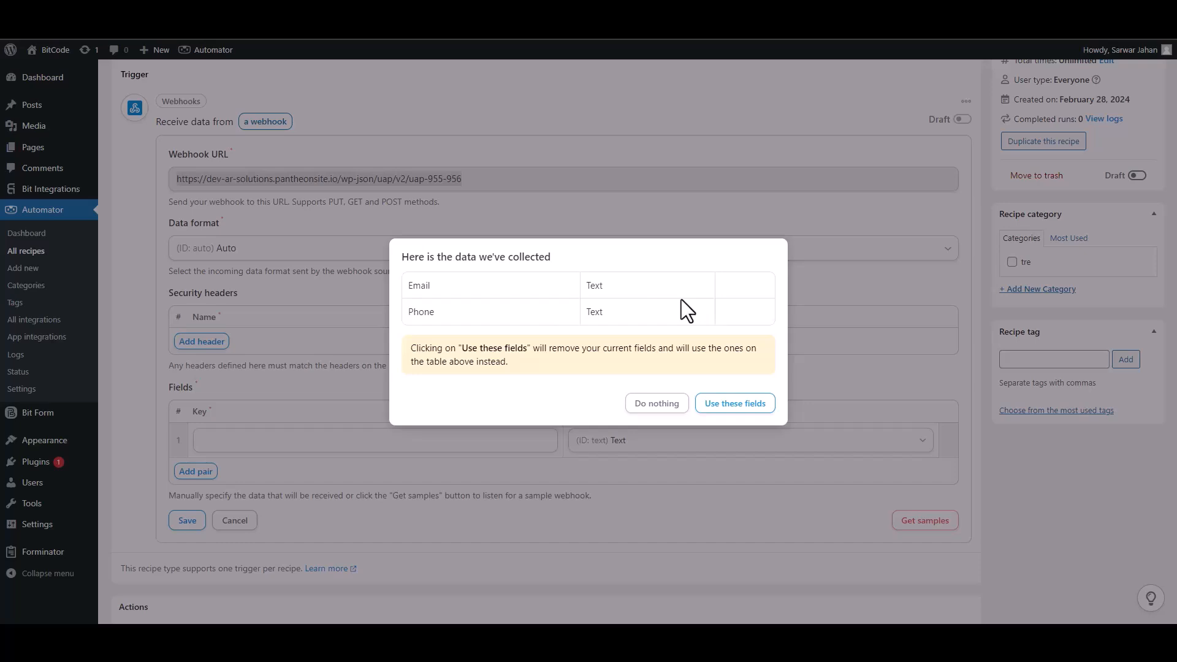
Step: Use the collected sample fields in the Automator webhook trigger, set the Email field's value type to Email and save the trigger
left_click(735, 405)
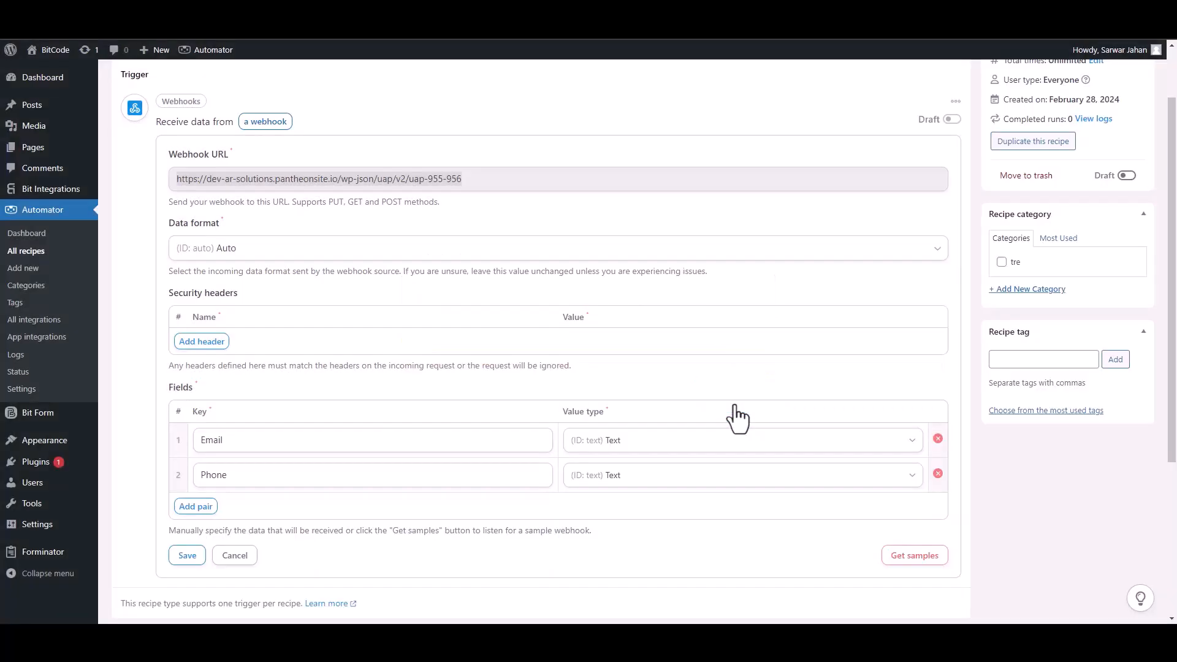
left_click(913, 446)
left_click(631, 515)
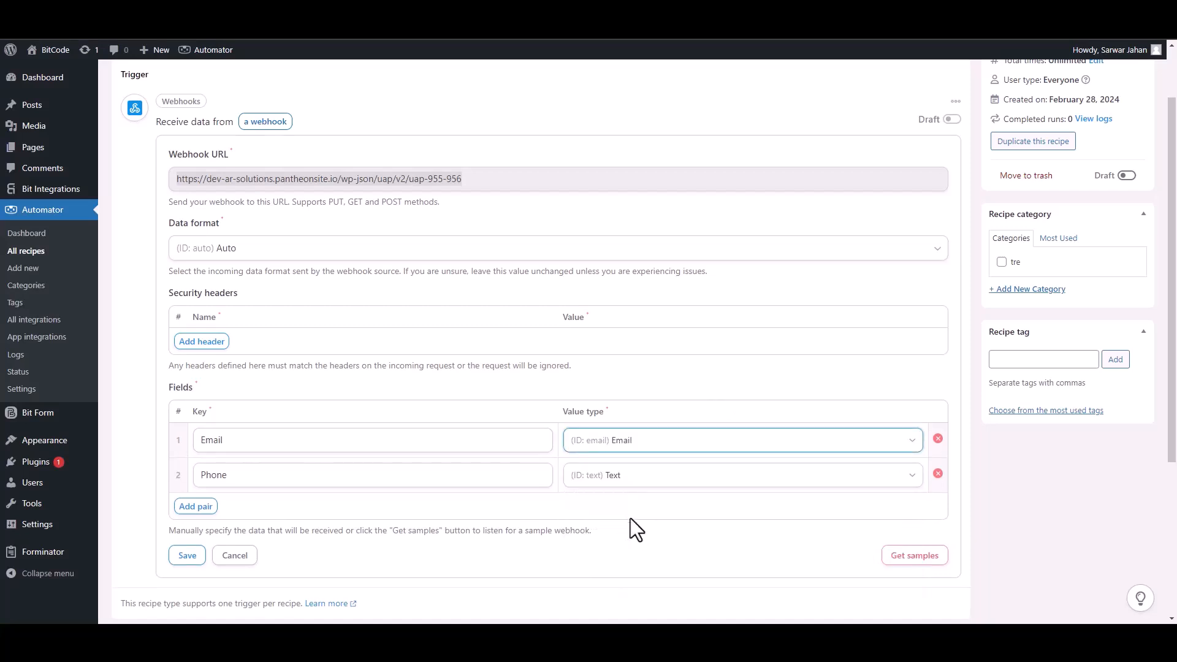
left_click(195, 555)
left_click(195, 556)
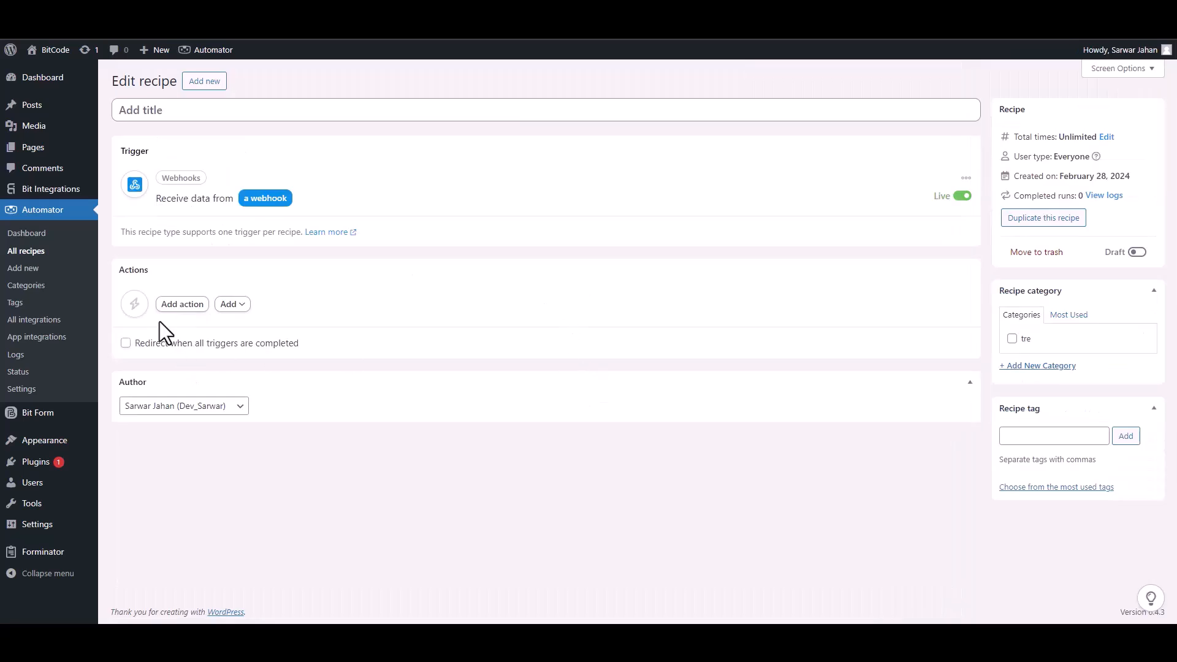
Step: Add the MailerLite action "Add a subscriber to a group" to the recipe
left_click(183, 304)
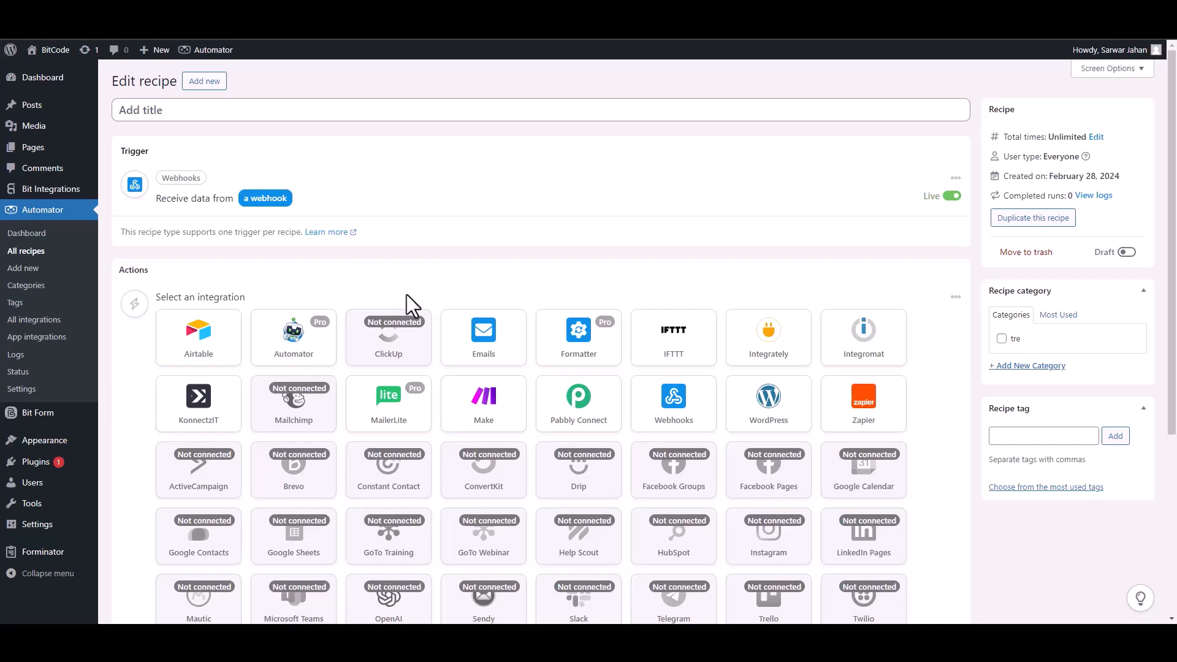
left_click(399, 422)
left_click(226, 355)
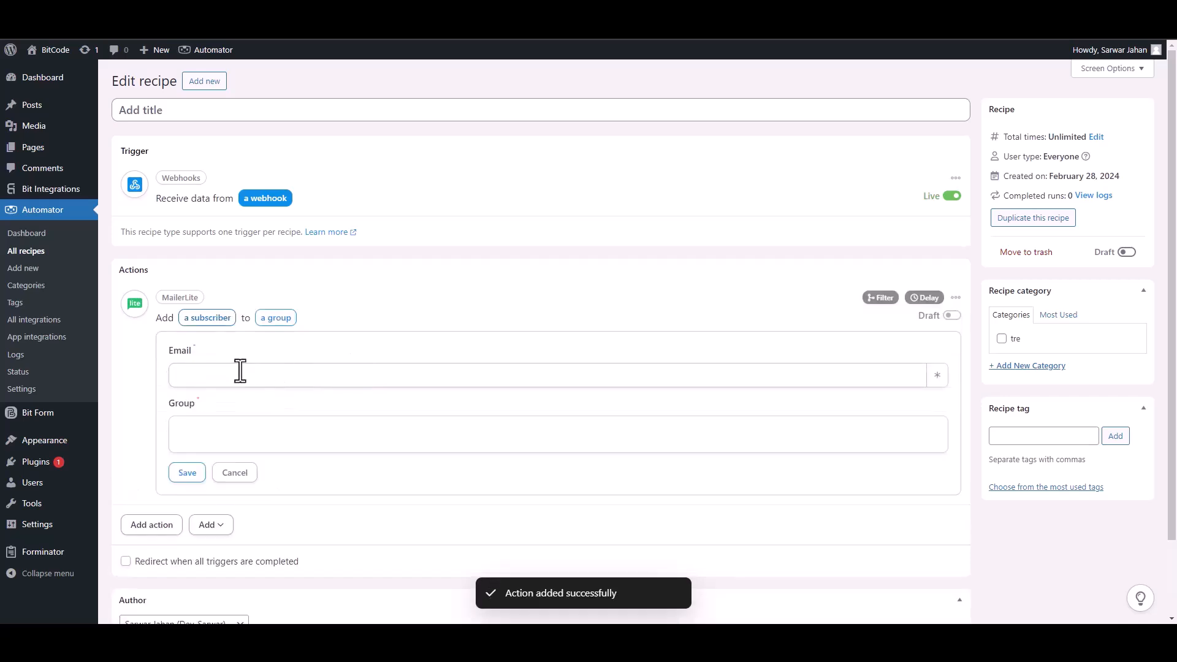
Step: Save the MailerLite action with the webhook's Email field token and the Bit Integrations Subscribers group, and set the recipe live
left_click(941, 383)
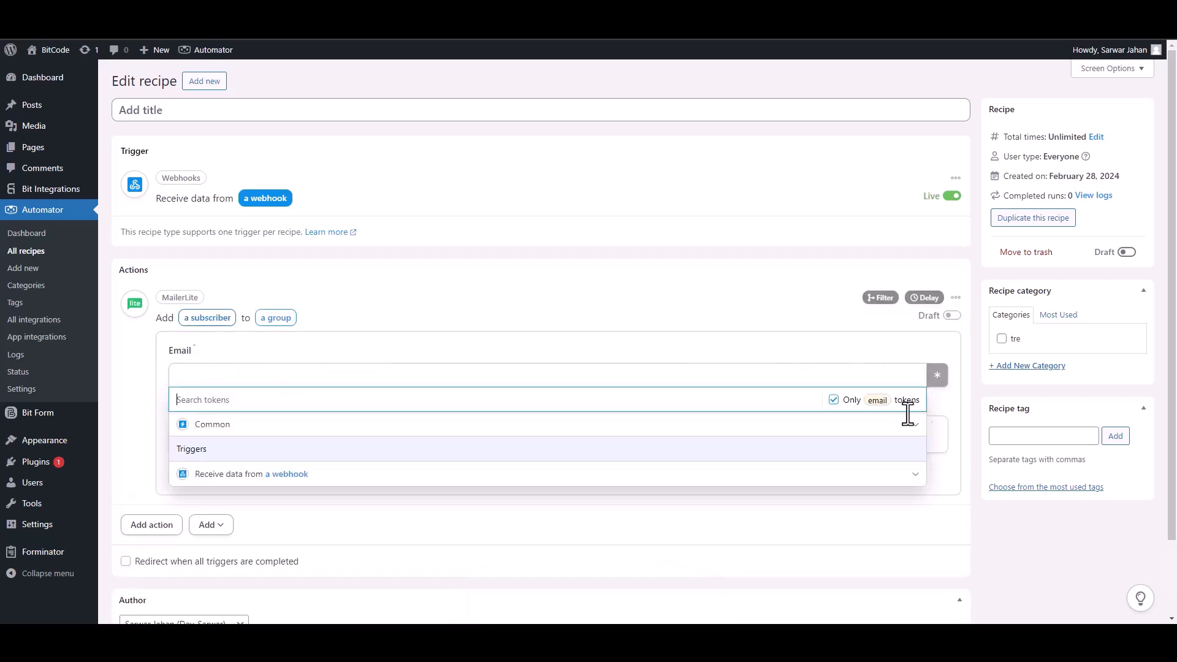
left_click(288, 477)
left_click(263, 502)
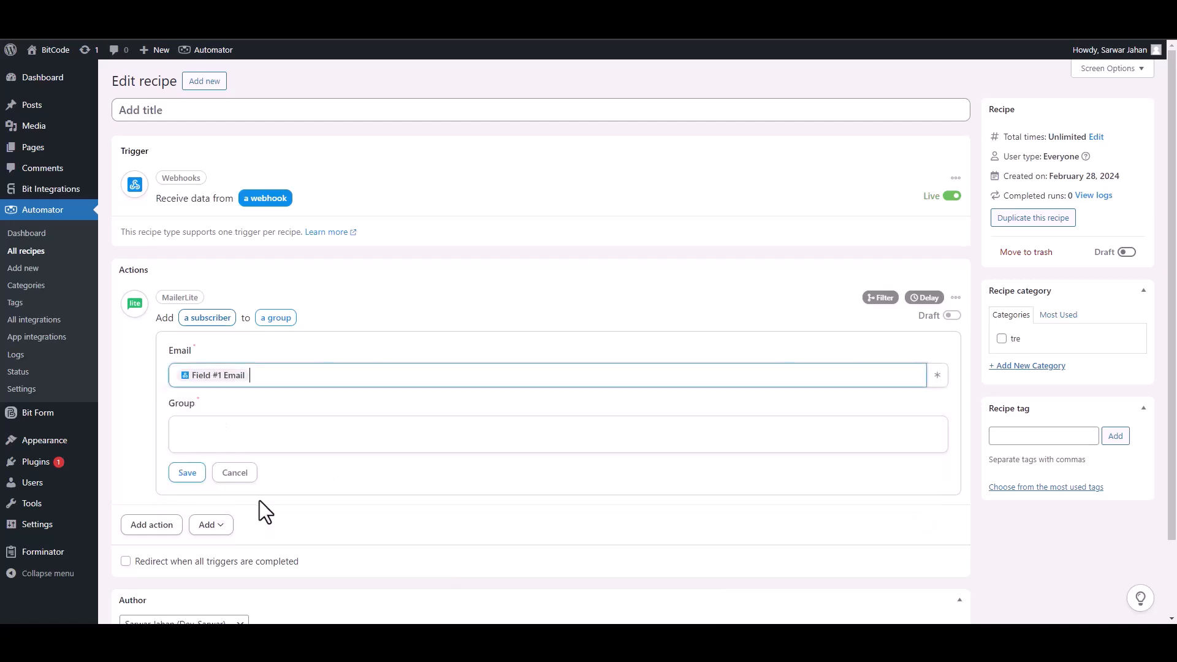
left_click(344, 435)
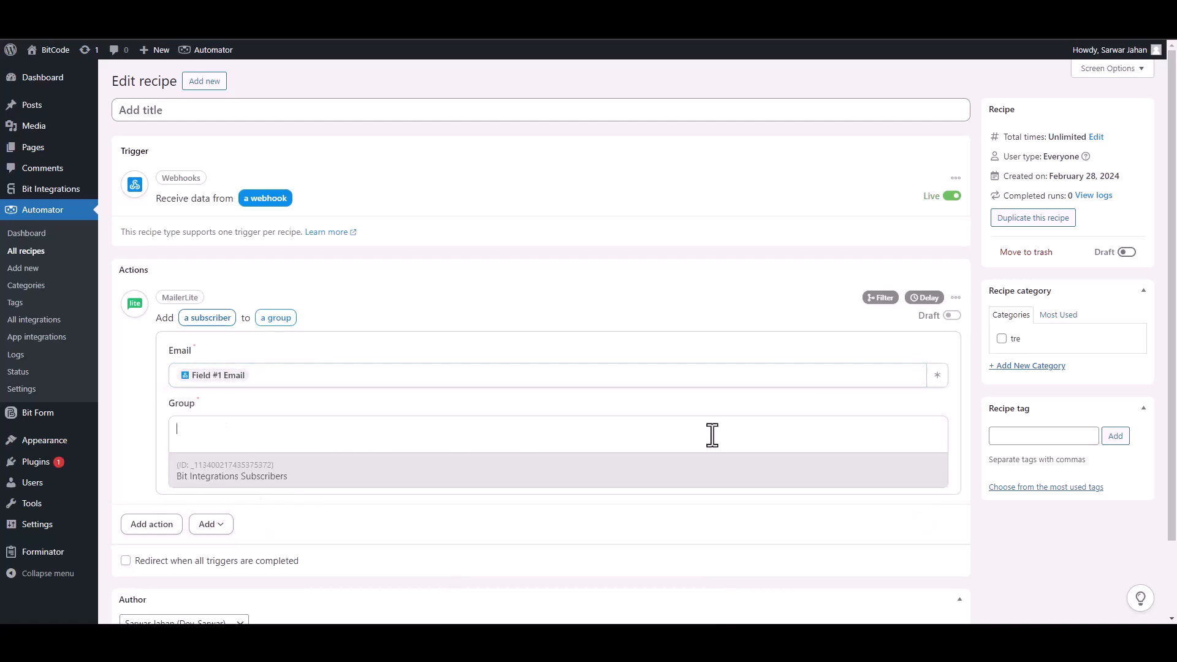
left_click(232, 479)
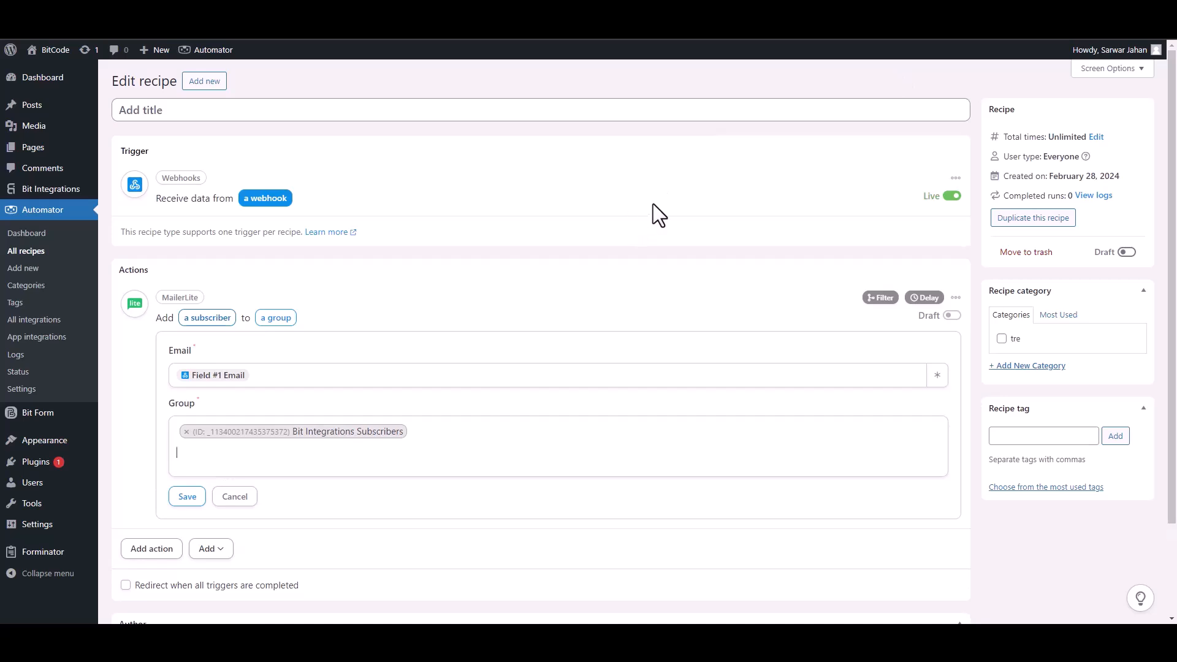
left_click(188, 498)
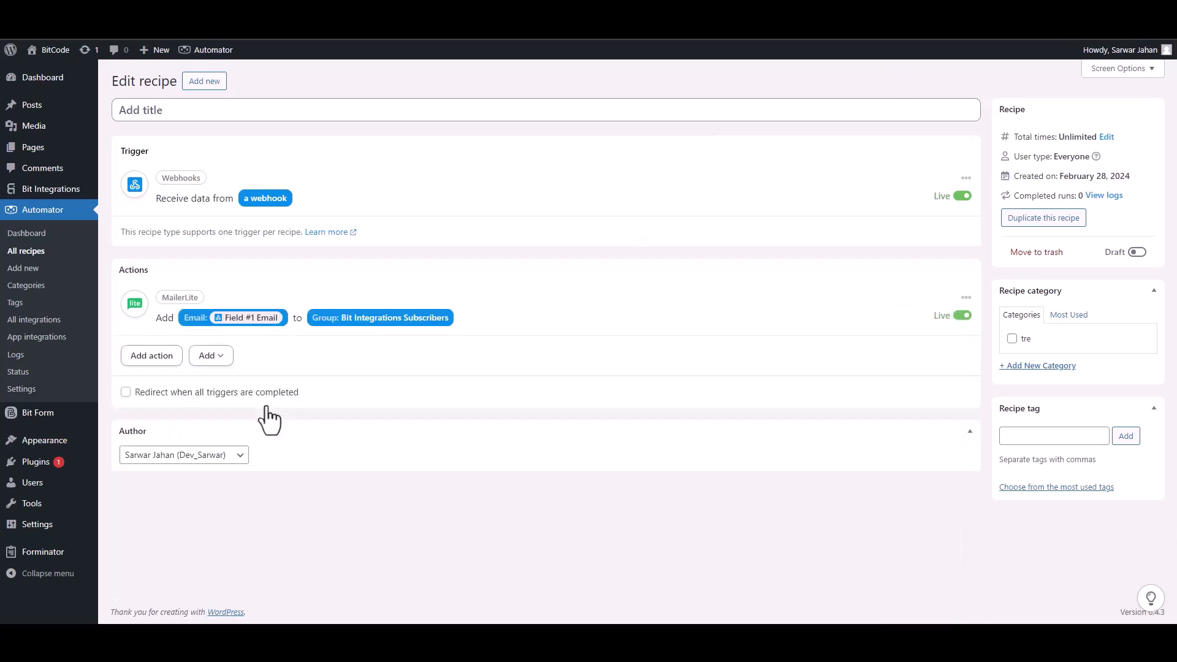
left_click(1138, 252)
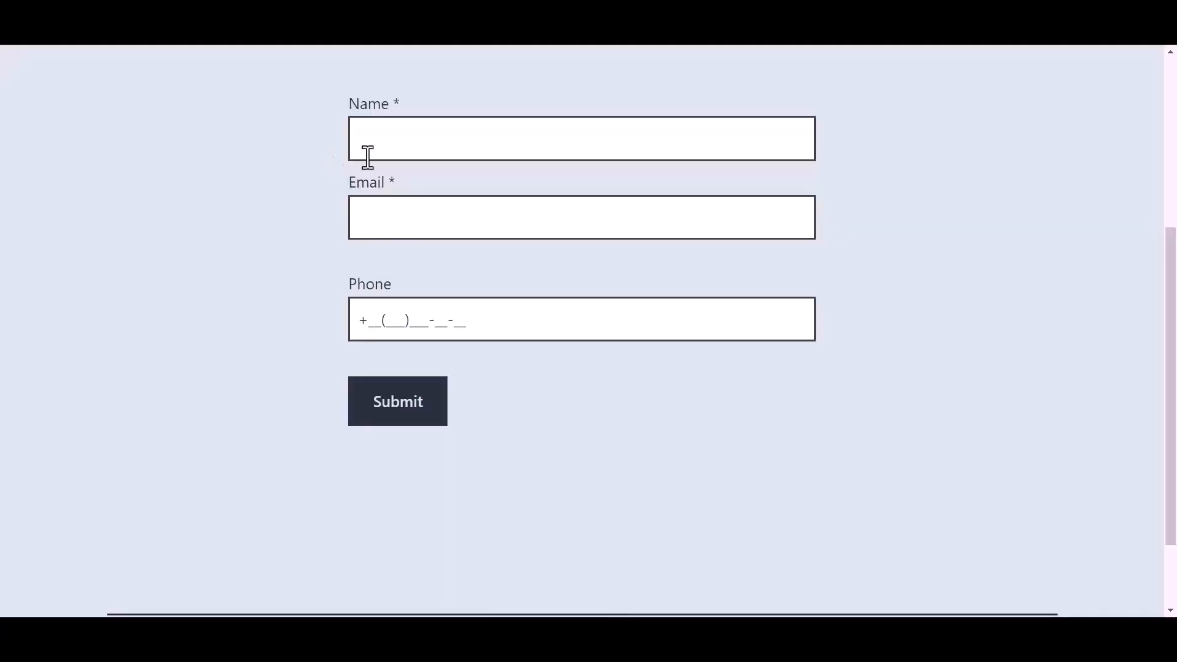
Step: Fill in the front-end form with the name Bit Integrations, a contact e-mail and a phone number, and submit it
left_click(441, 140)
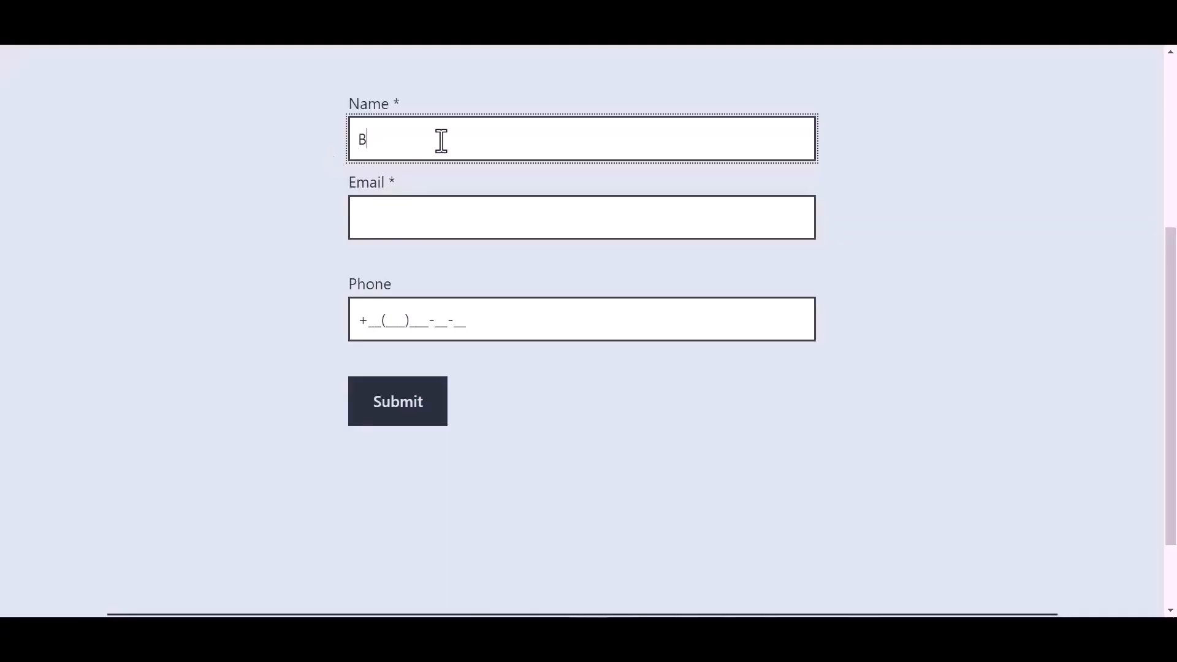
type("Bit Integrations")
left_click(403, 222)
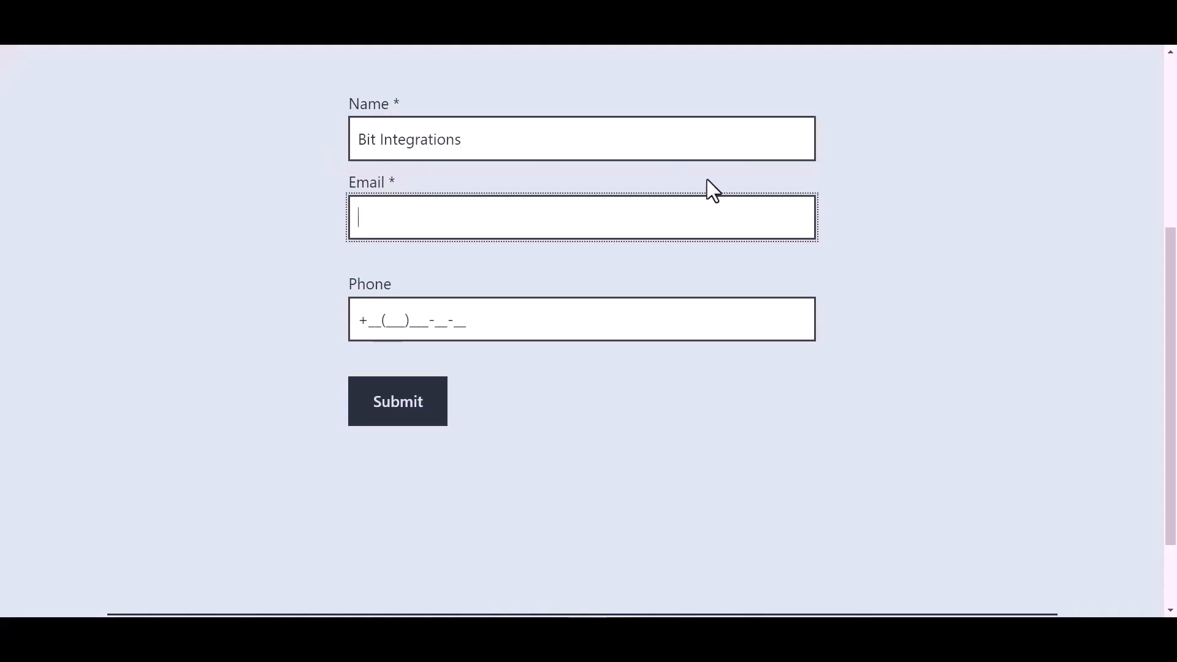
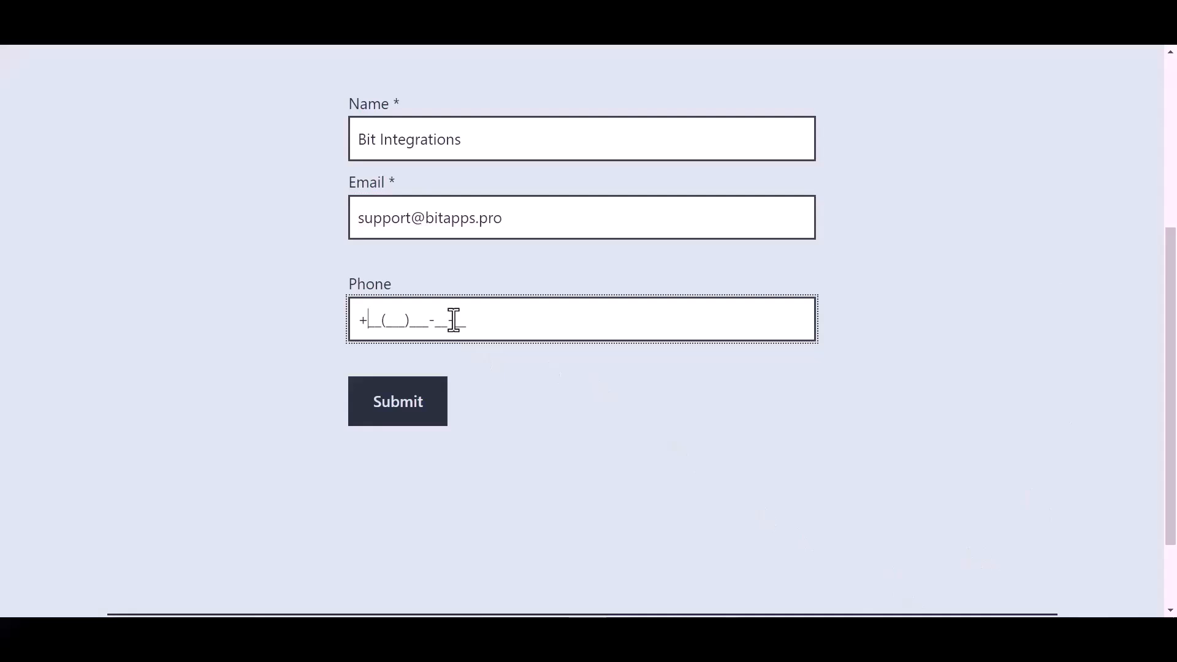
type("44(455)")
type("5")
type("66-")
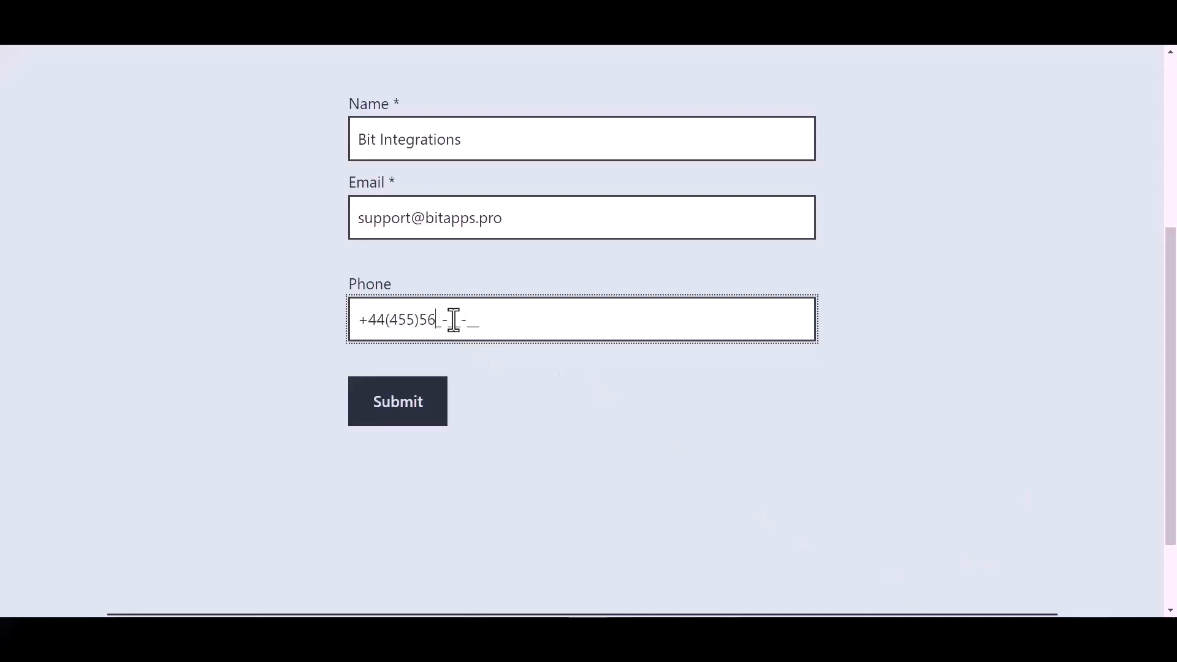
type("6")
left_click(407, 402)
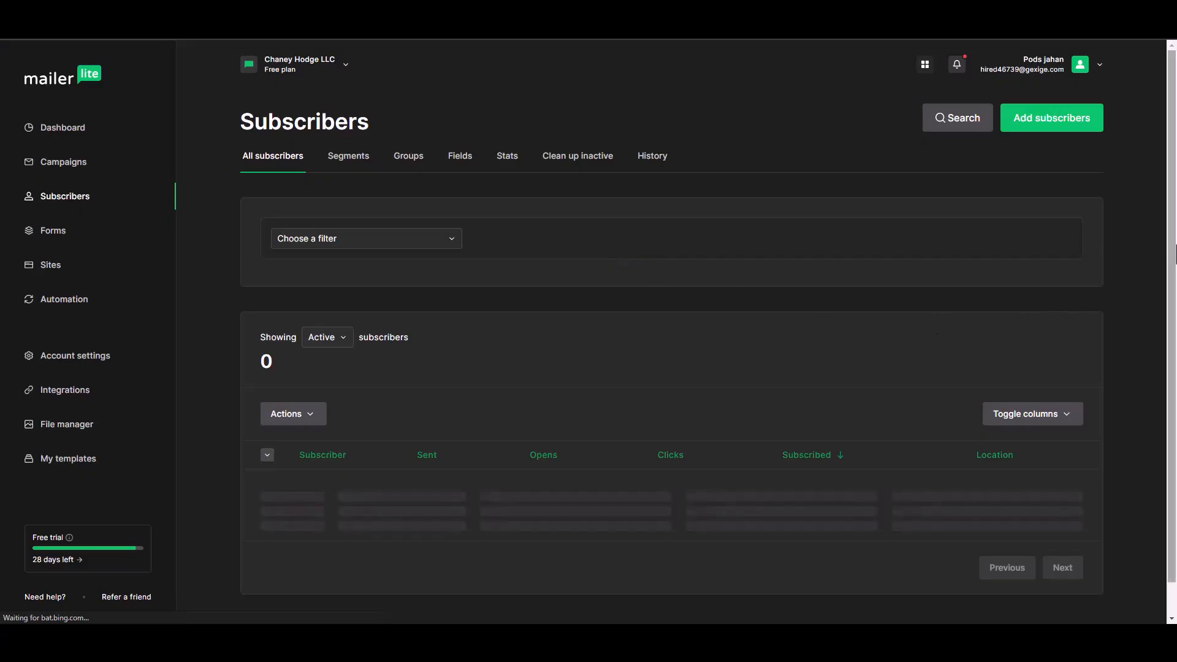
Step: Switch to MailerLite, open the submitted contact from the subscribers list and check the e-mail, group and name in the subscriber details
left_click_drag(1176, 245, 1176, 307)
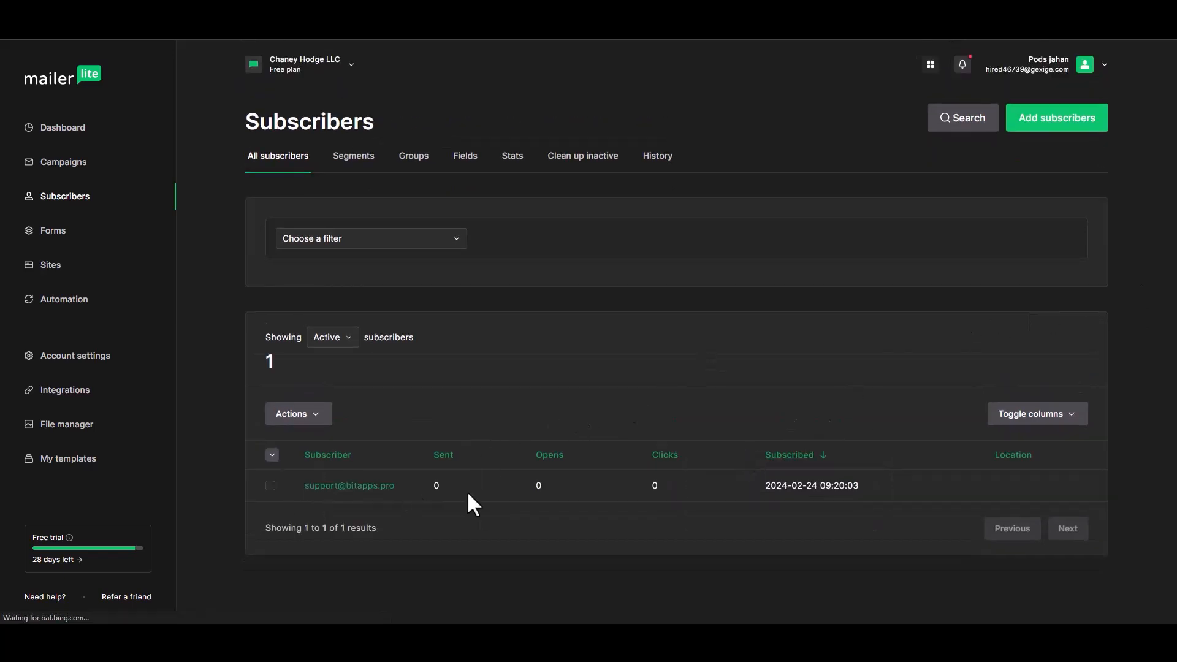
left_click(330, 502)
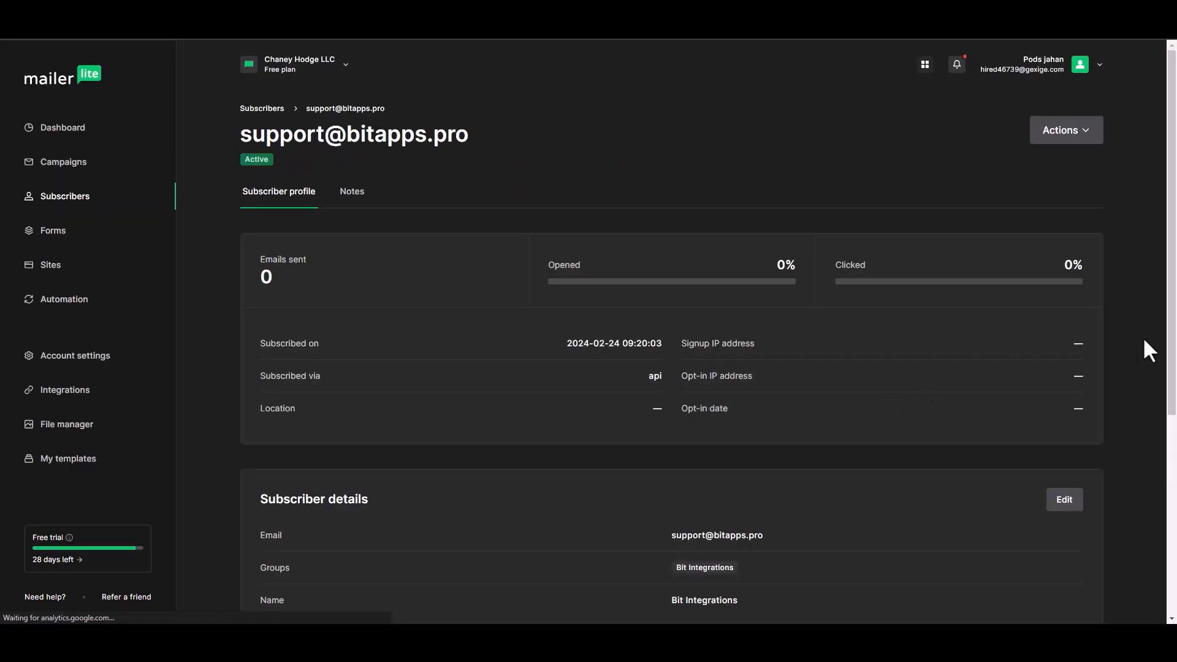
left_click_drag(1173, 349, 1176, 431)
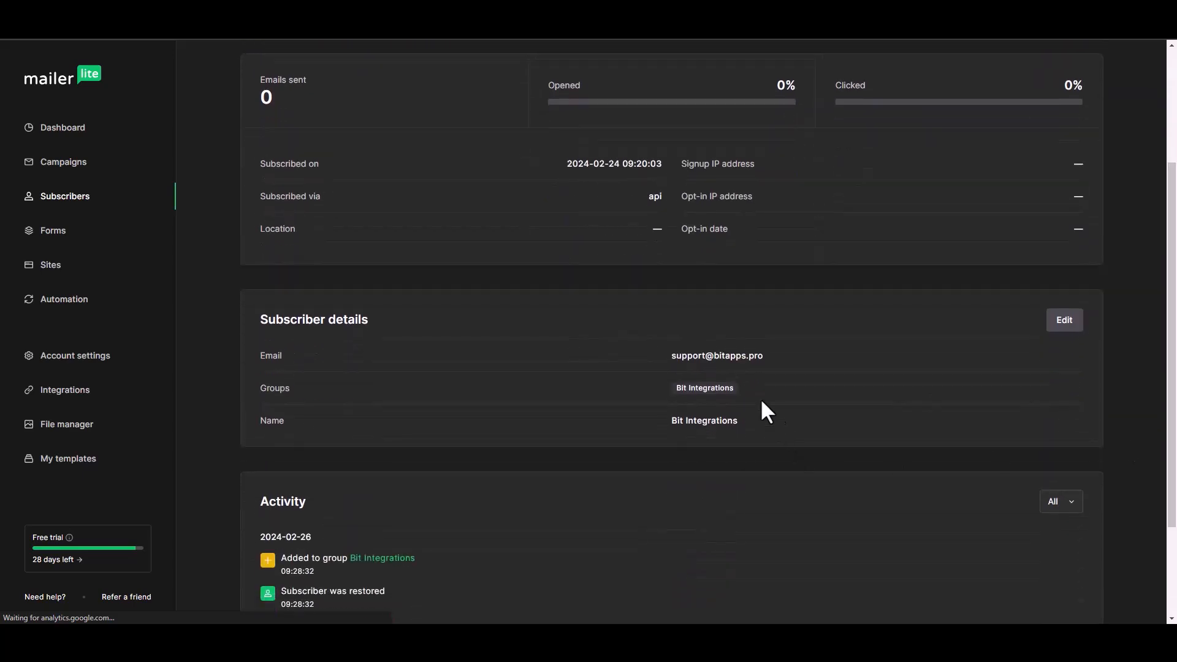
left_click_drag(710, 391, 742, 389)
left_click(702, 387)
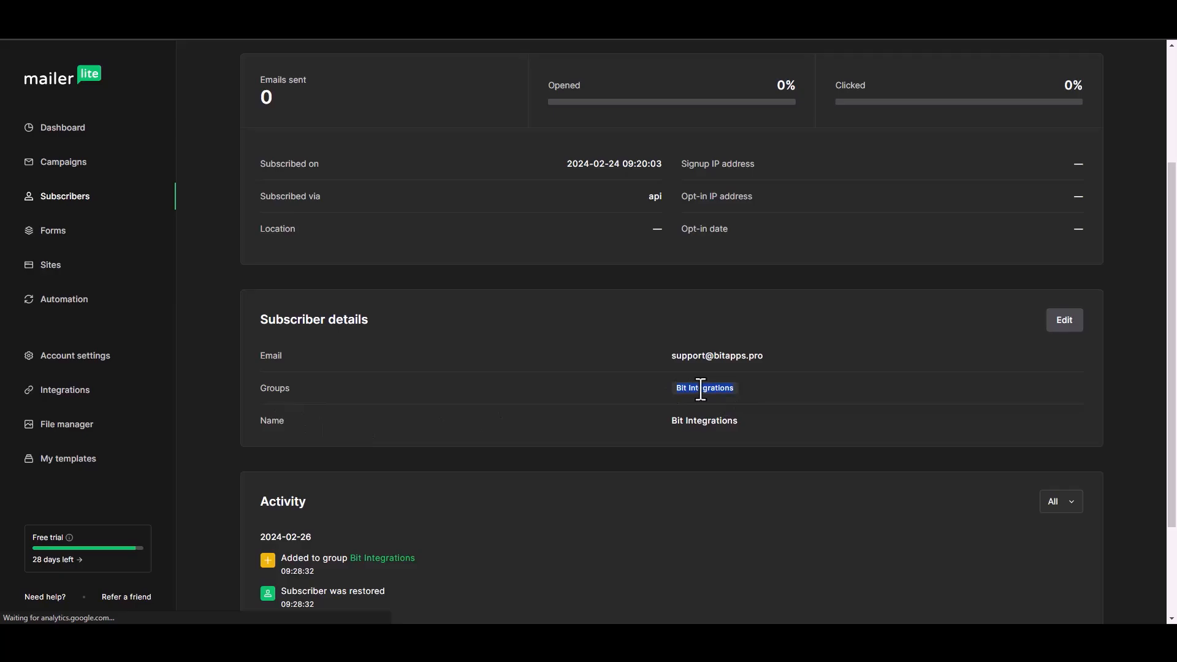